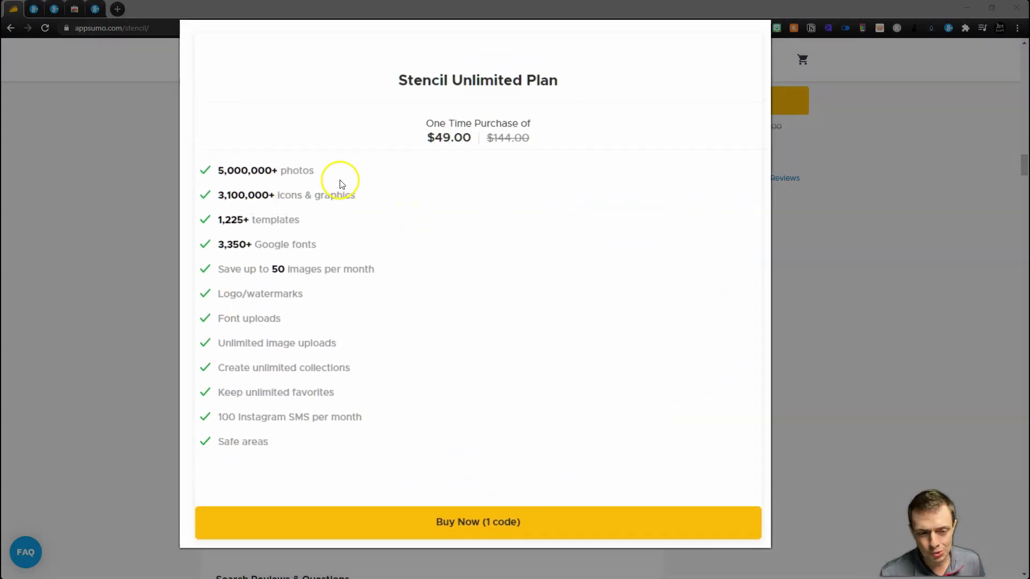
- Highlight Stencil plan details, then select and right-click the 'Today I escaped from anxiety' quote
left_click_drag(237, 266, 285, 264)
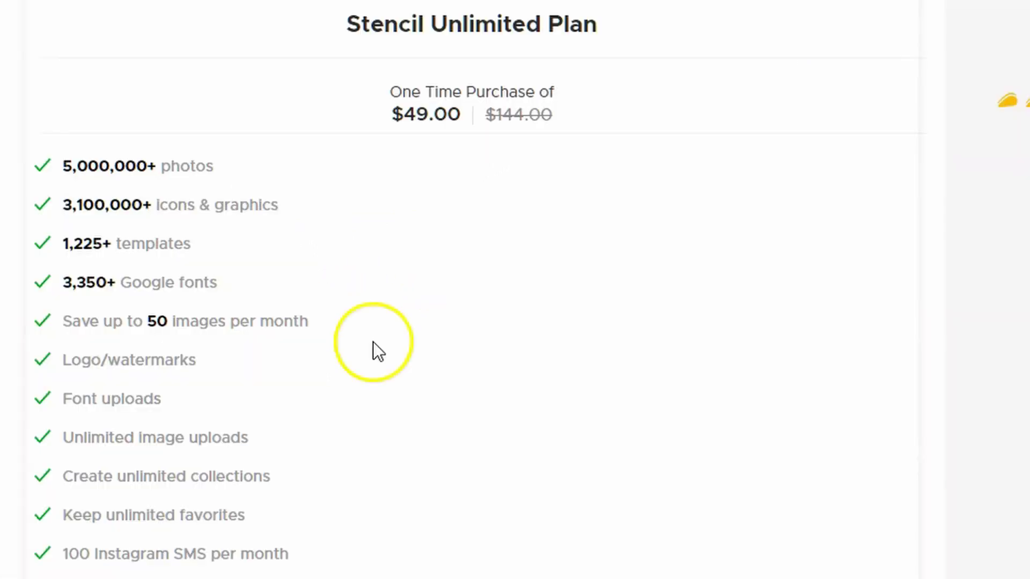
triple_click(358, 284)
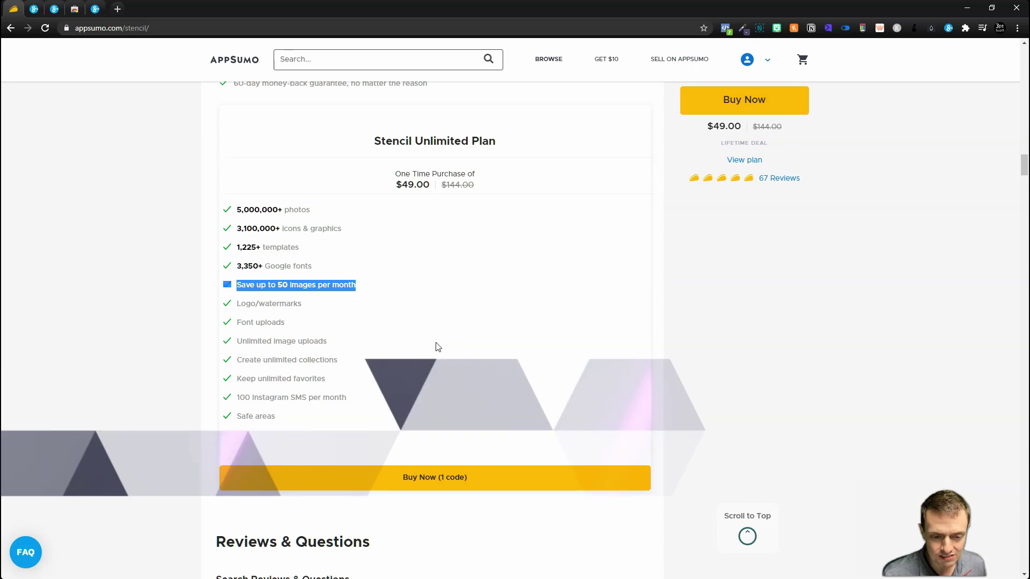
scroll(435, 345, "up", 5)
scroll(436, 345, "up", 5)
scroll(435, 346, "up", 5)
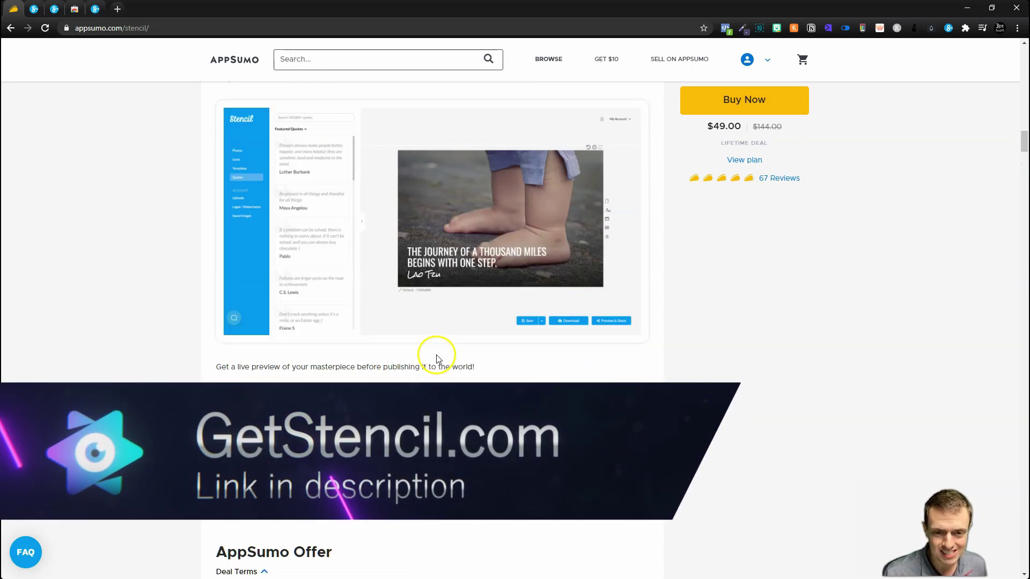
scroll(437, 356, "up", 5)
scroll(437, 356, "up", 5)
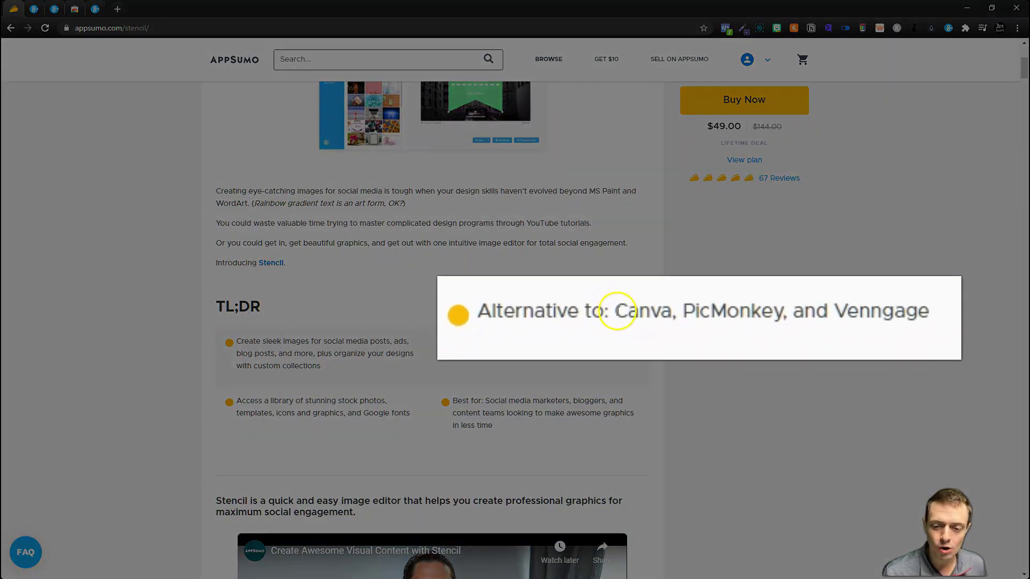
left_click_drag(507, 342, 627, 341)
scroll(646, 357, "down", 1)
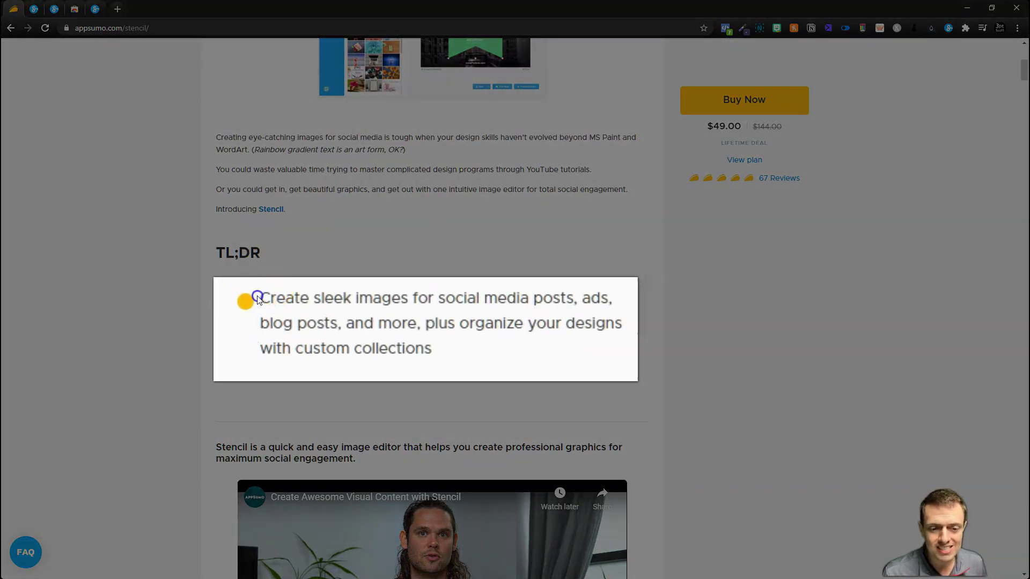
left_click_drag(258, 299, 493, 285)
left_click_drag(569, 284, 394, 323)
left_click(371, 305)
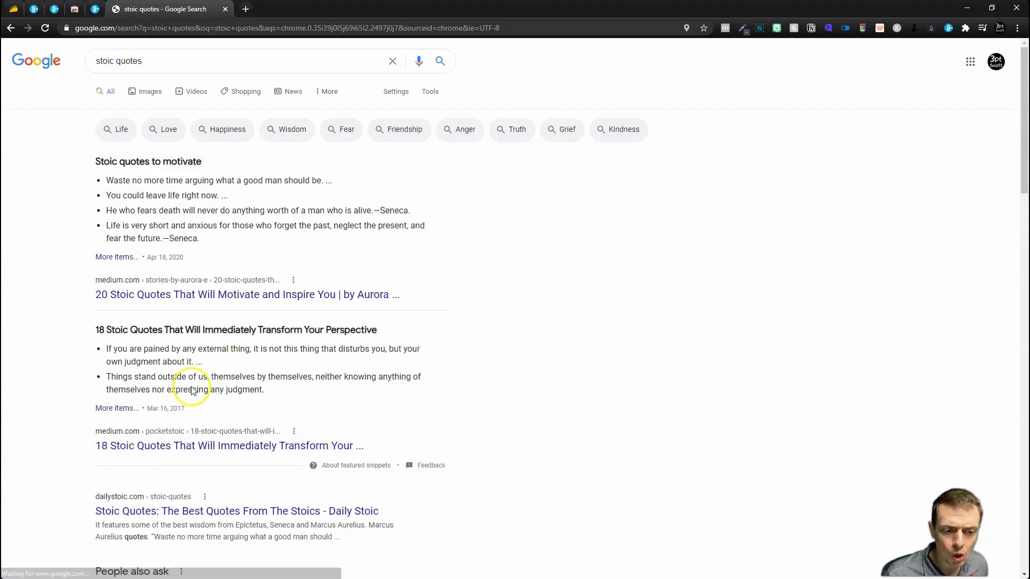
scroll(196, 432, "down", 2)
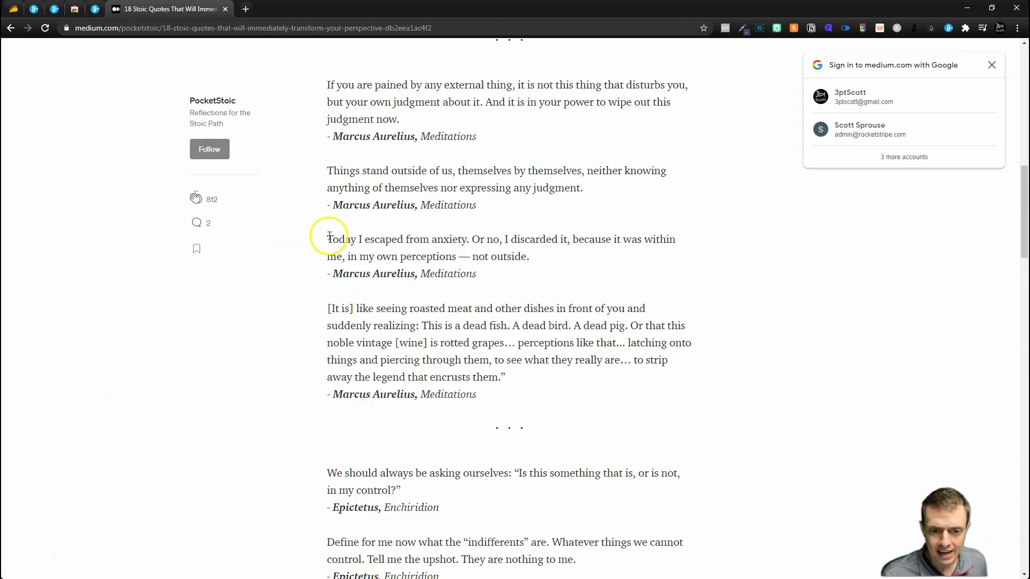
left_click_drag(328, 239, 573, 268)
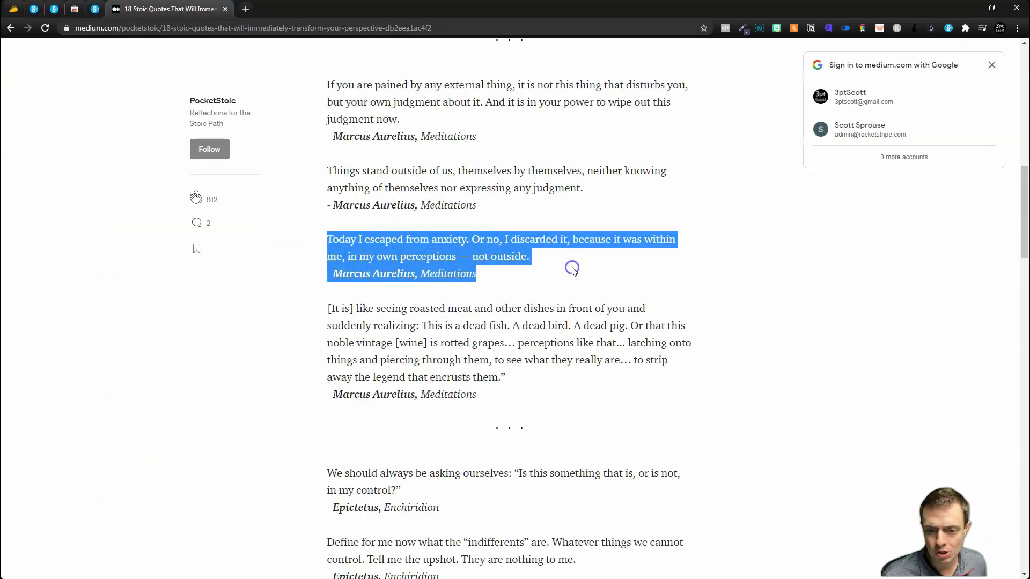
right_click(471, 246)
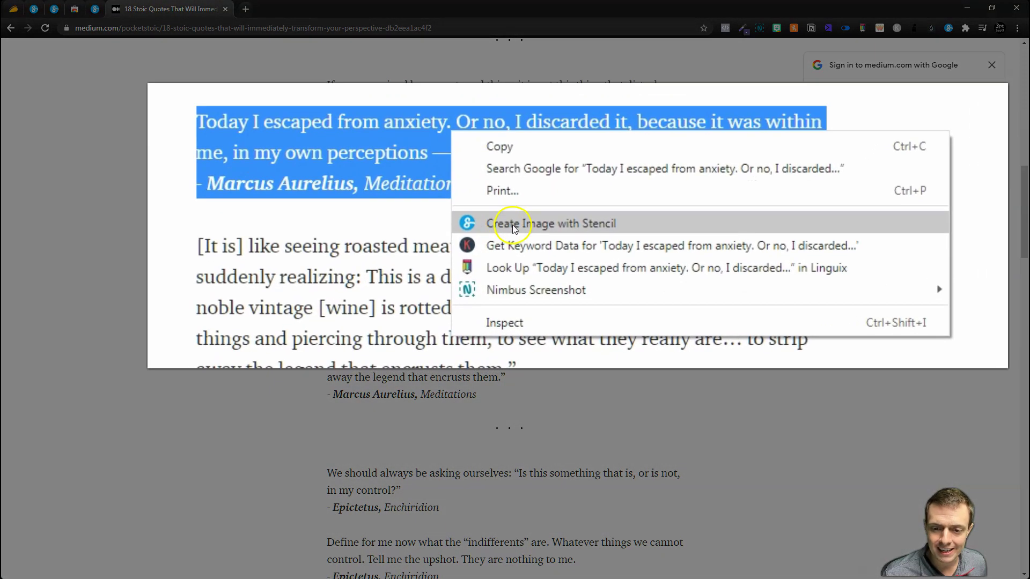
- Create a Stencil image from the selected Marcus Aurelius quote
left_click(513, 225)
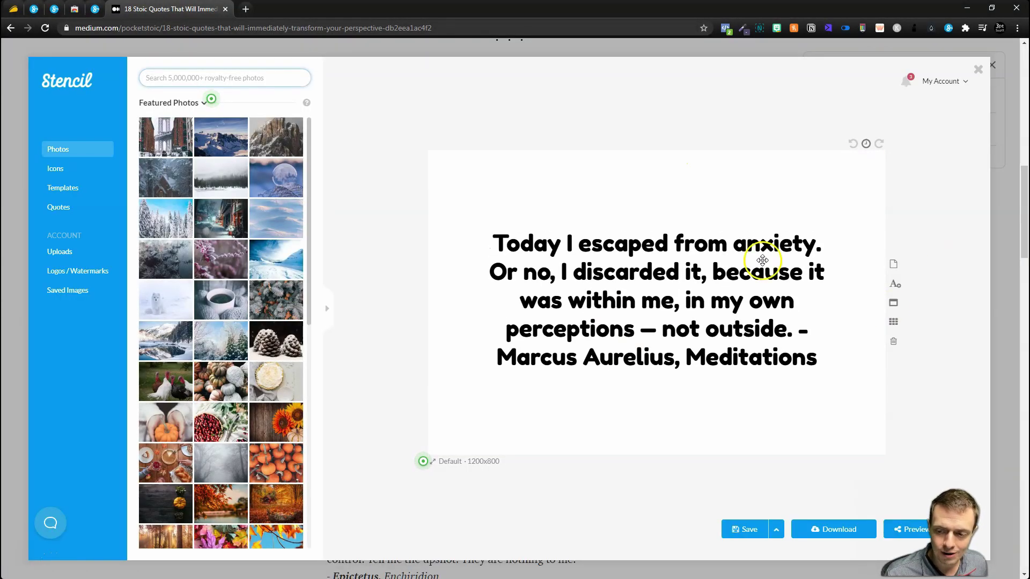
- Use the snowy forest photo as the background and make the quote text white
left_click(176, 200)
left_click(567, 342)
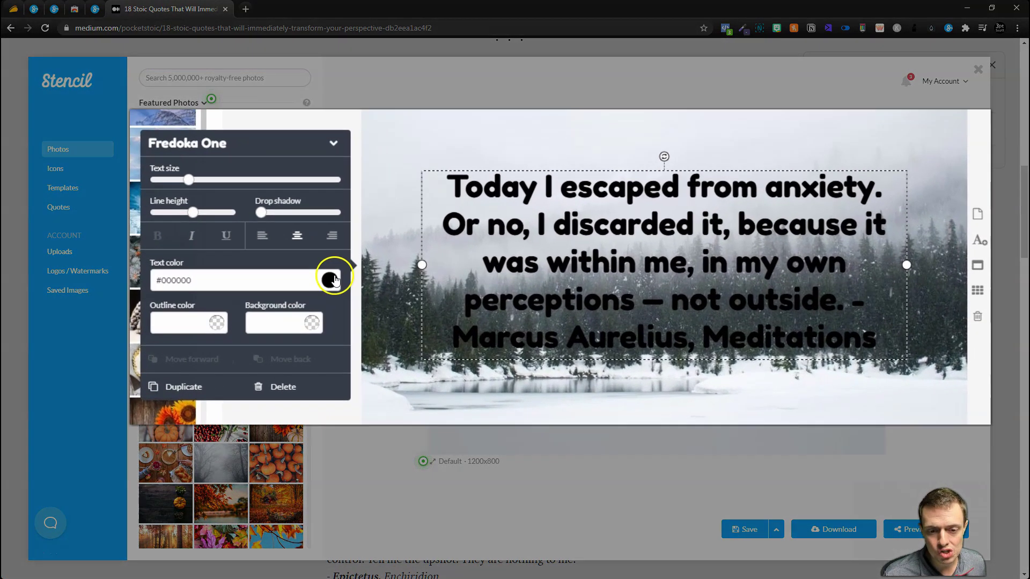
left_click(403, 314)
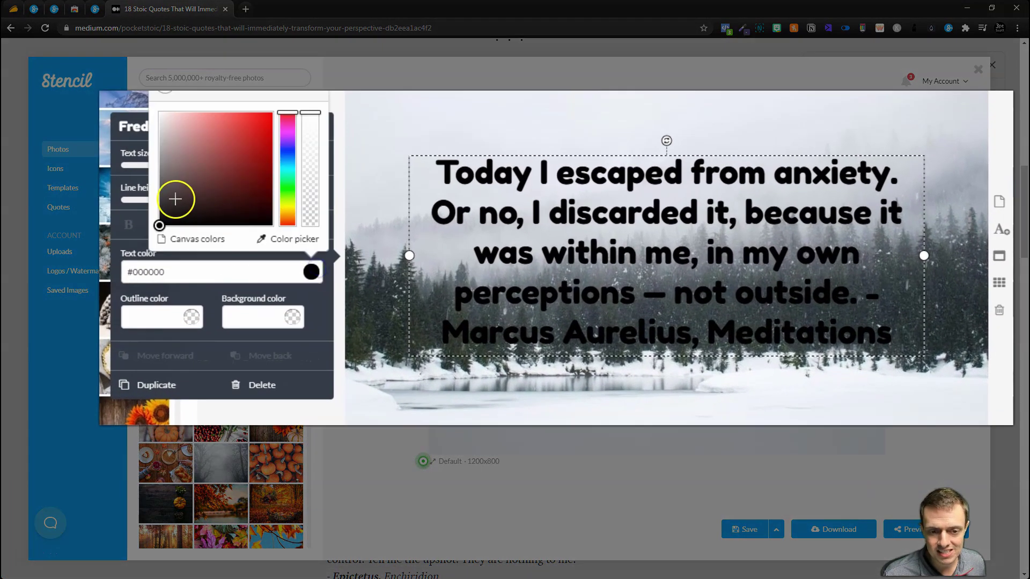
left_click(159, 113)
- Give the quote a semi-transparent black background box, then browse the font list
left_click(264, 316)
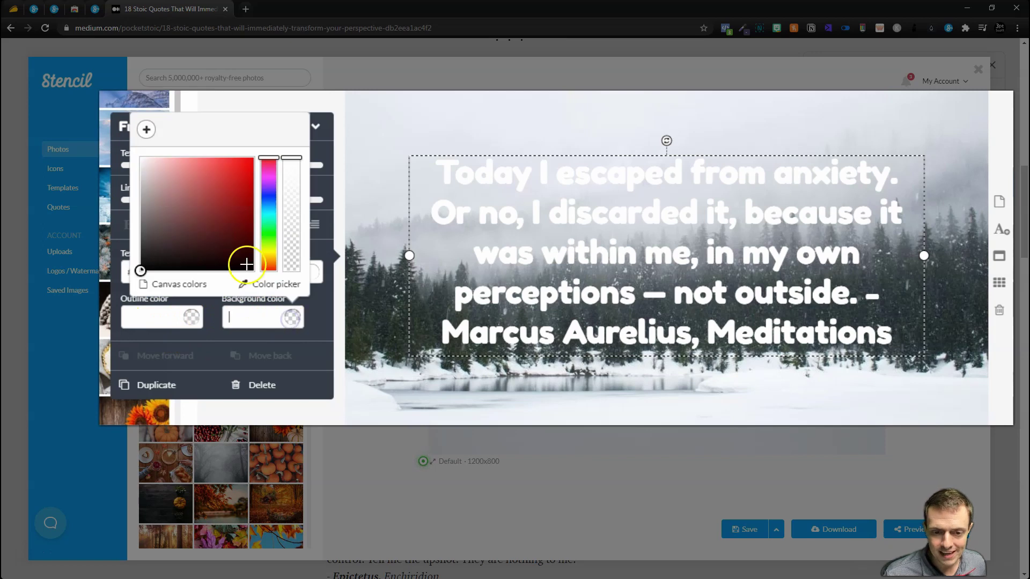
left_click(241, 270)
mouse_move(292, 169)
left_mouse_down()
mouse_move(292, 238)
mouse_move(291, 229)
left_mouse_up()
left_click(178, 148)
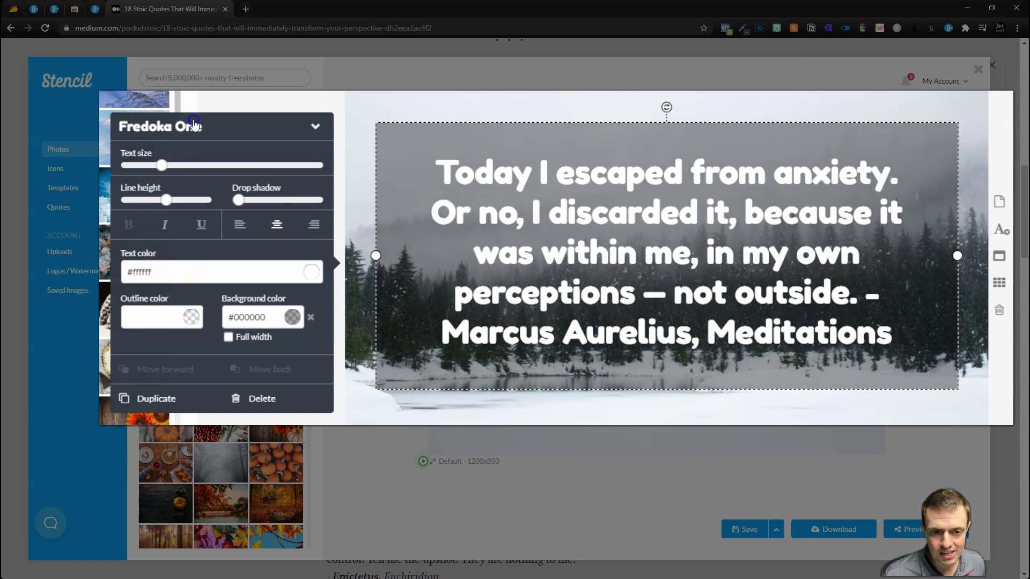
left_click(195, 126)
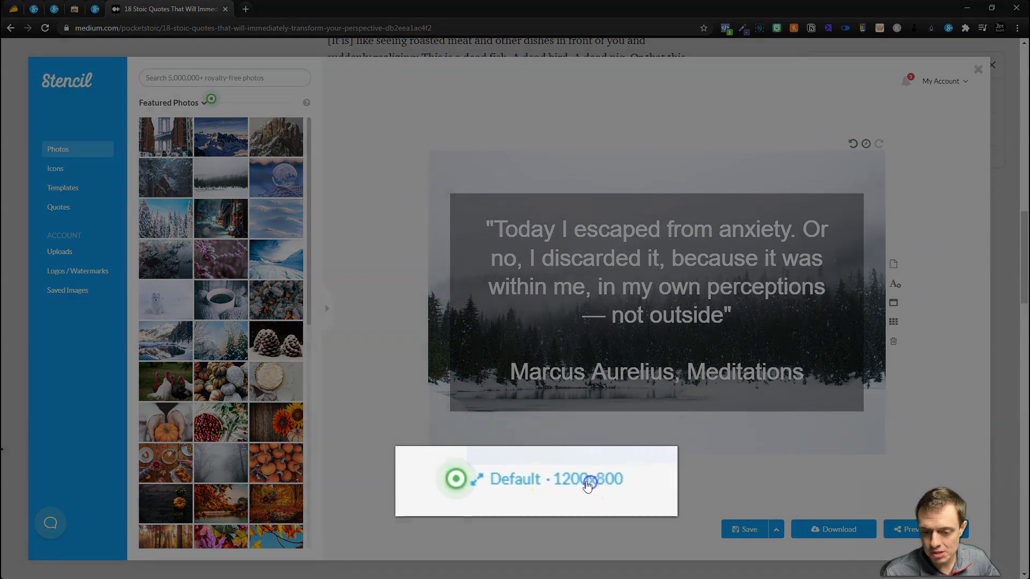
- Resize the canvas to the Facebook Photo preset of 940x788
left_click(565, 475)
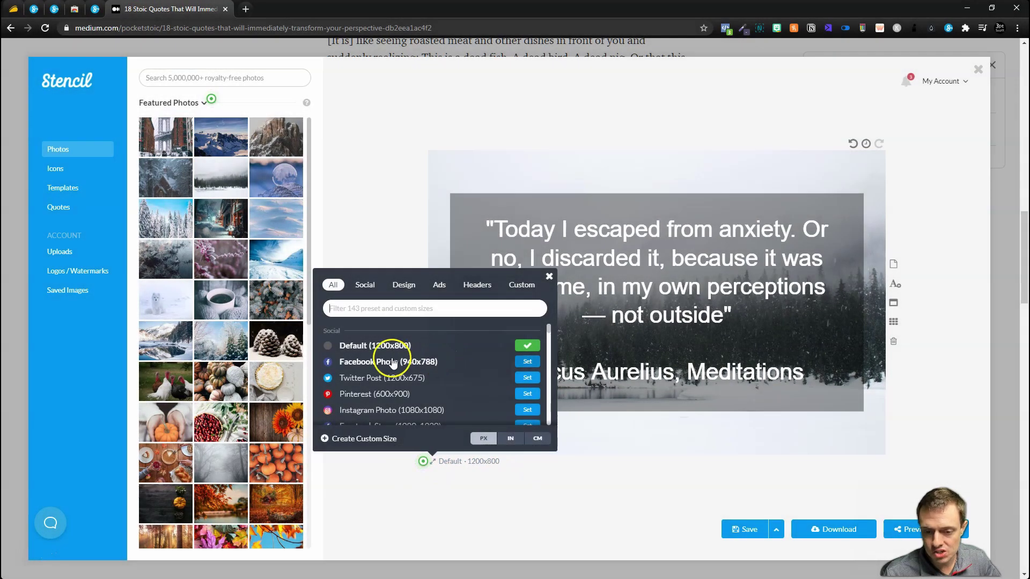
left_click(392, 361)
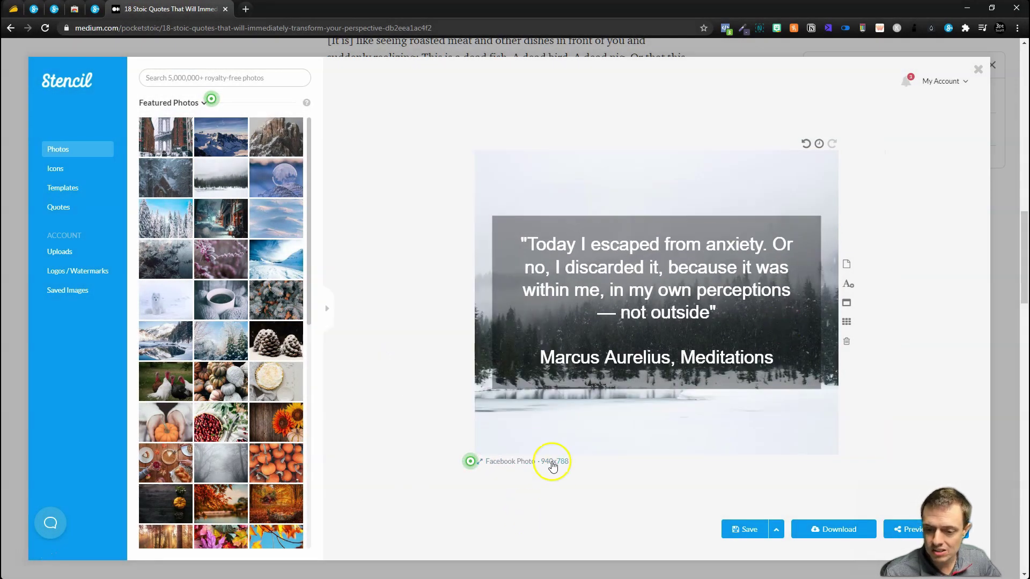
left_click(548, 464)
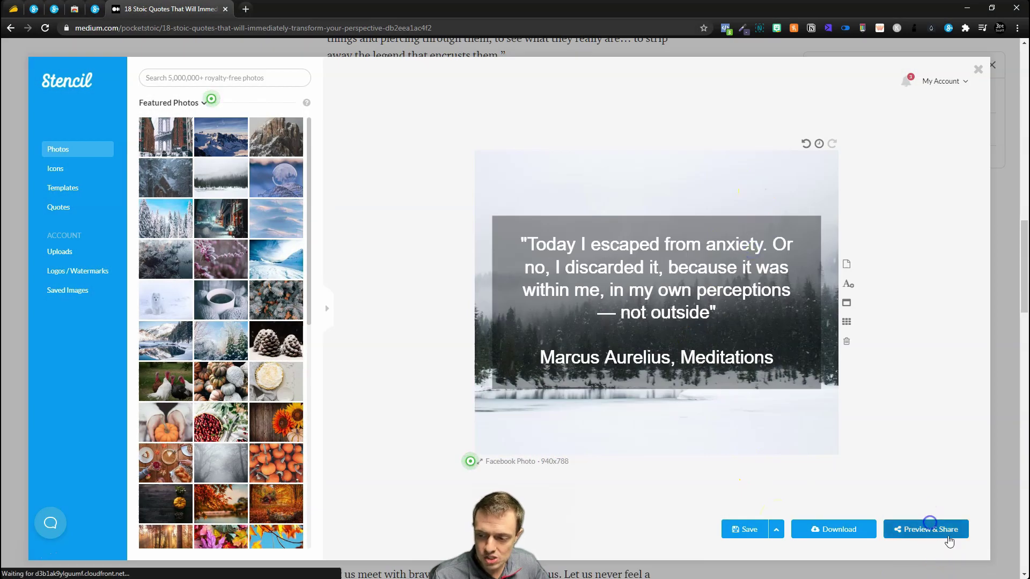
- Connect Stencil to Facebook, paste the quote caption, and post the image to Simply Stoic
left_click(929, 530)
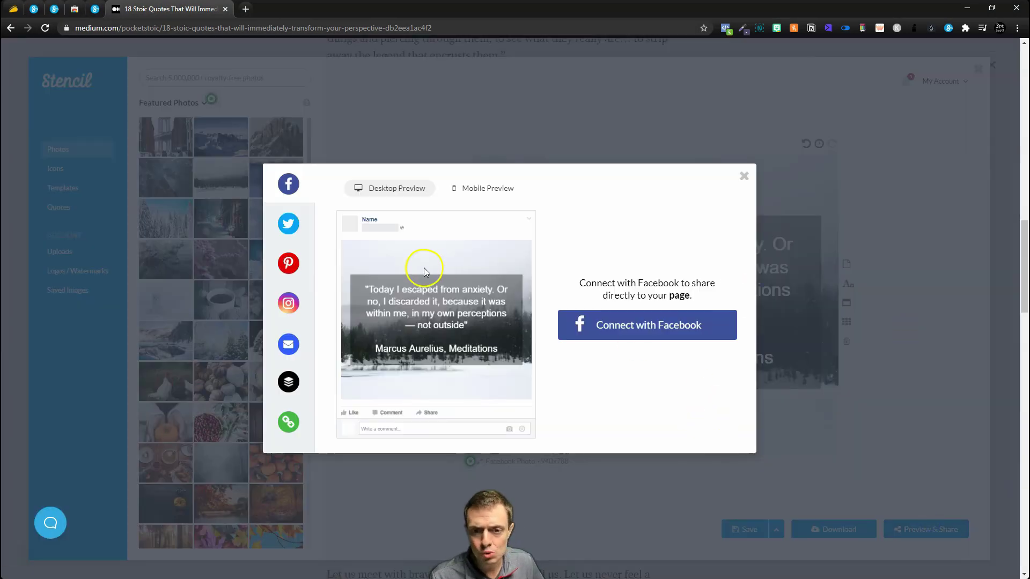
left_click(639, 326)
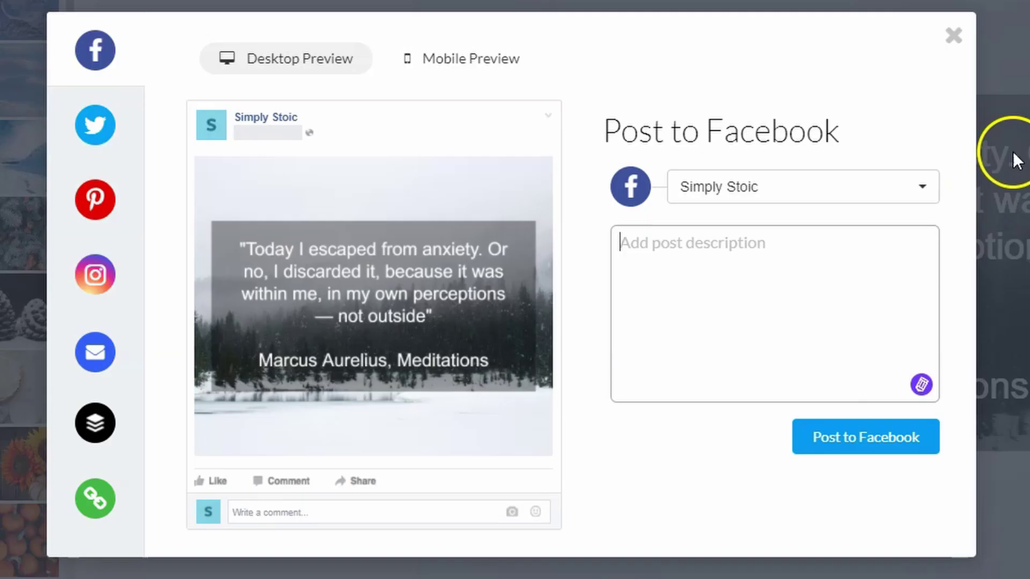
left_click(907, 271)
key("ctrl+v")
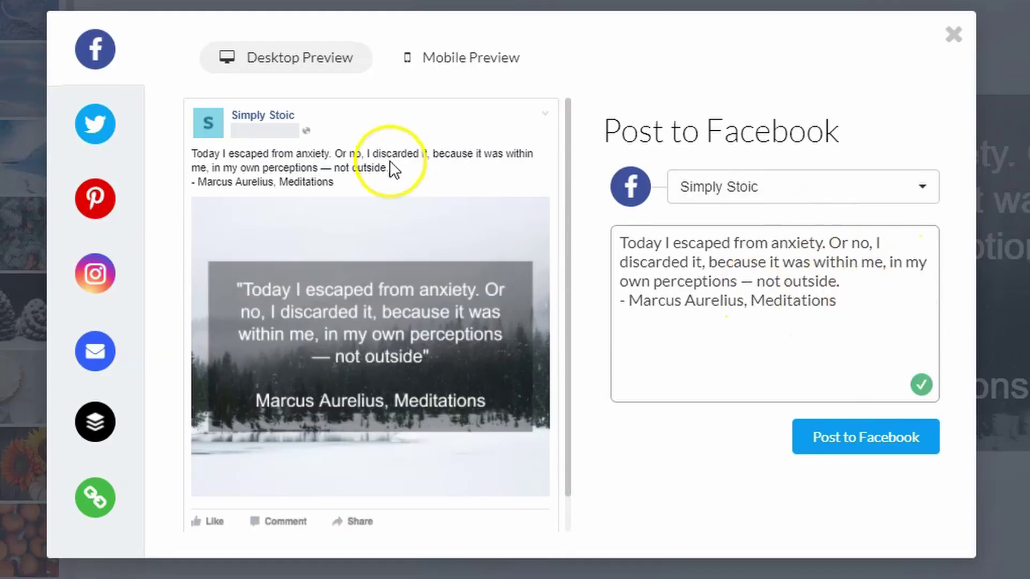
scroll(335, 339, "down", 1)
scroll(335, 340, "up", 1)
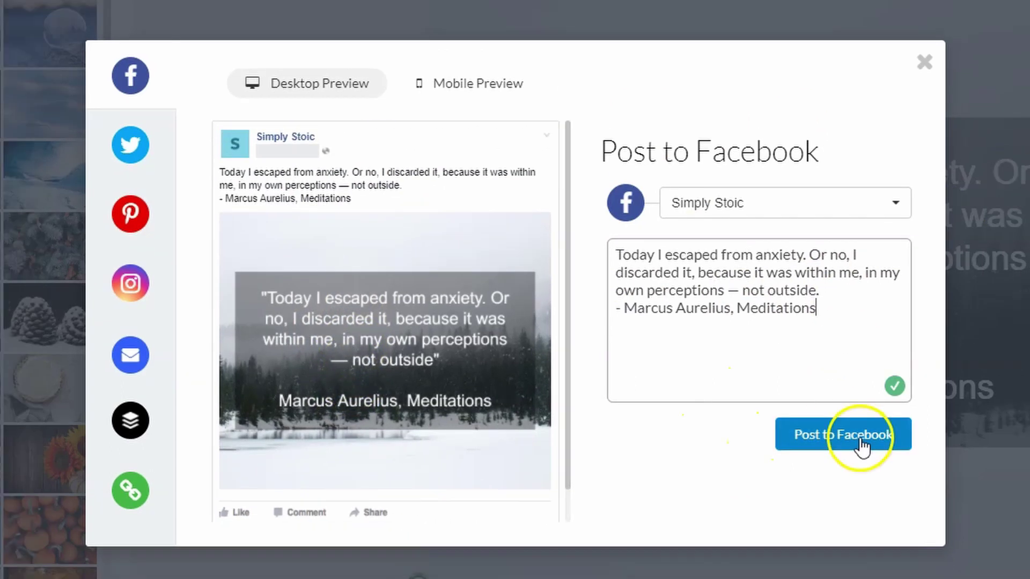
left_click(862, 439)
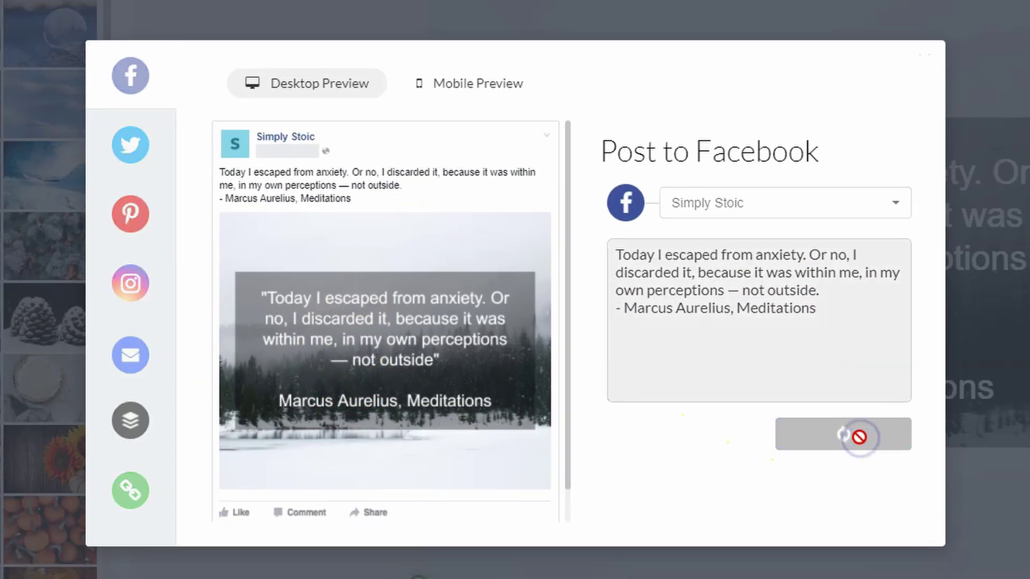
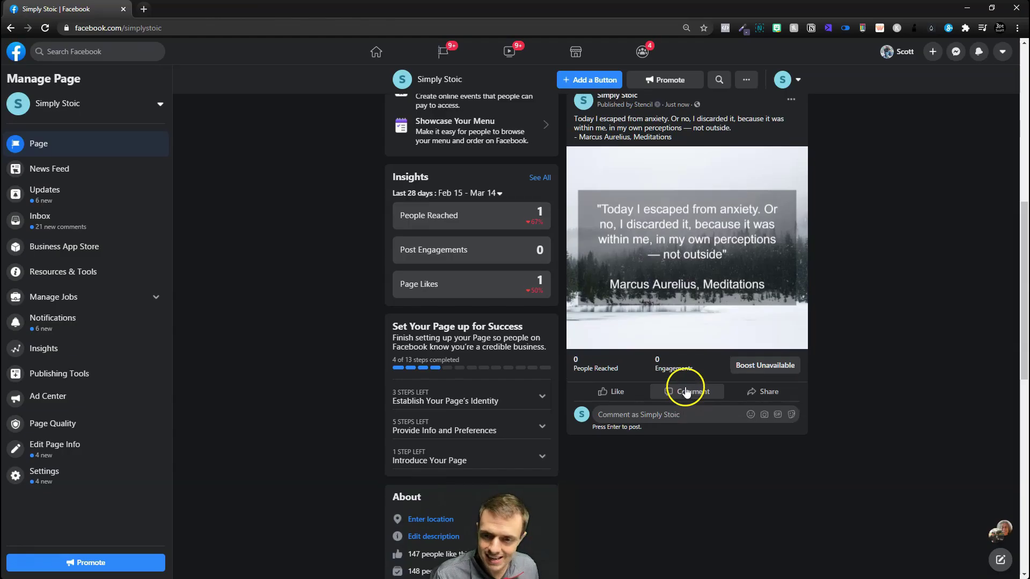
scroll(686, 394, "up", 5)
scroll(686, 394, "up", 5)
scroll(686, 393, "down", 3)
scroll(685, 393, "down", 3)
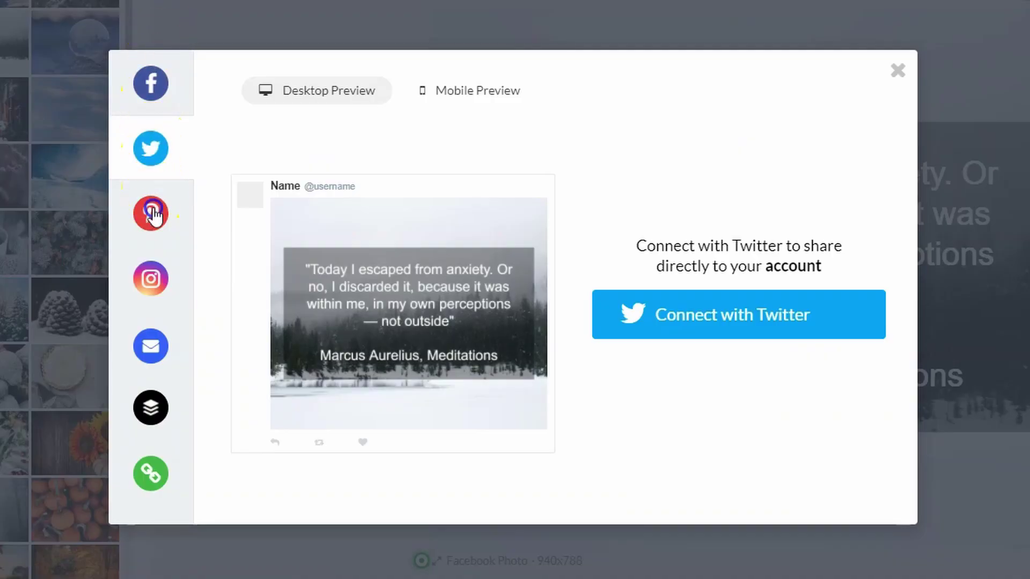
- Review the Pinterest, Instagram, Email and Buffer share options, then get the image's direct bit.ly link
left_click(151, 213)
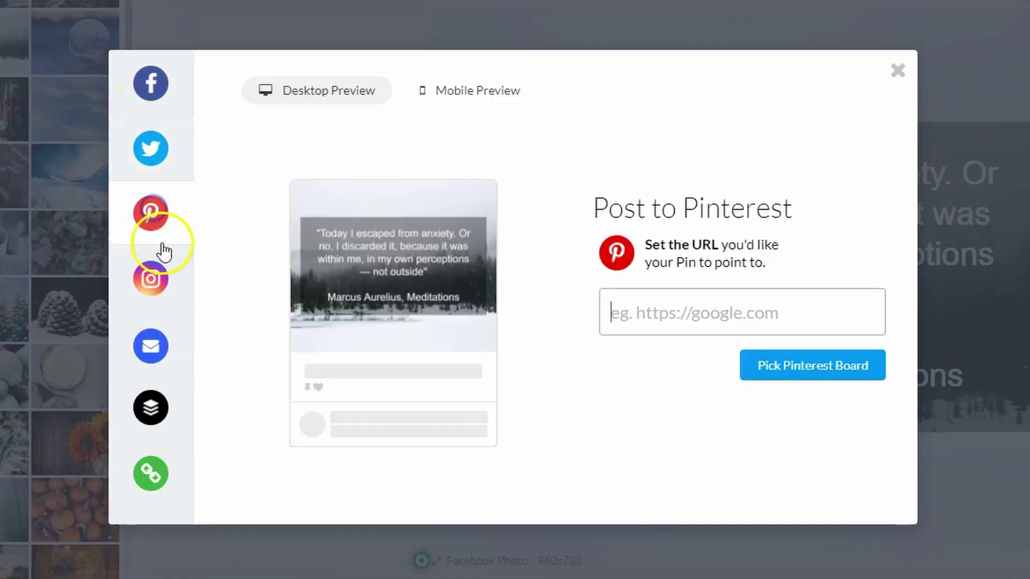
left_click(151, 280)
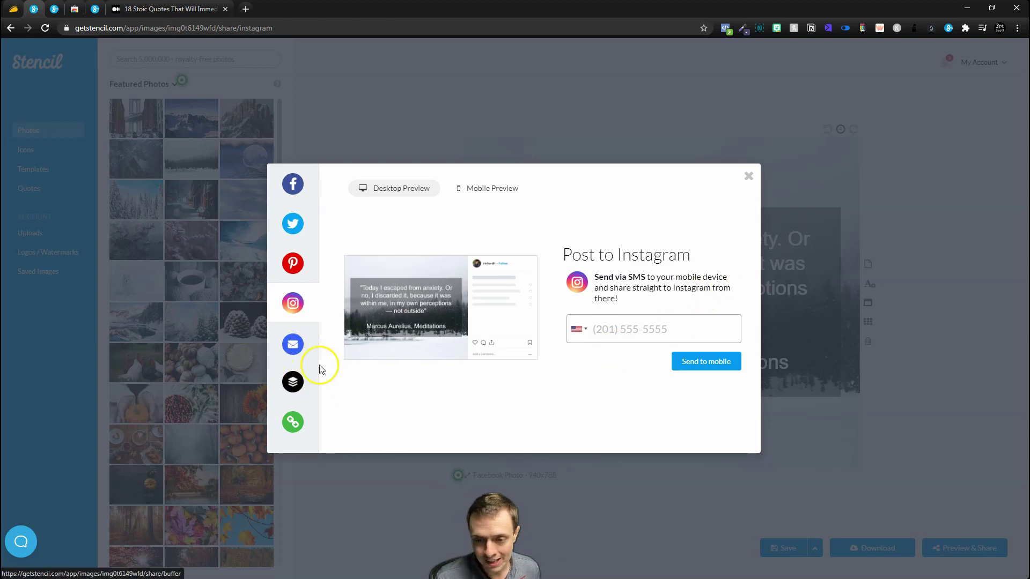
left_click(292, 343)
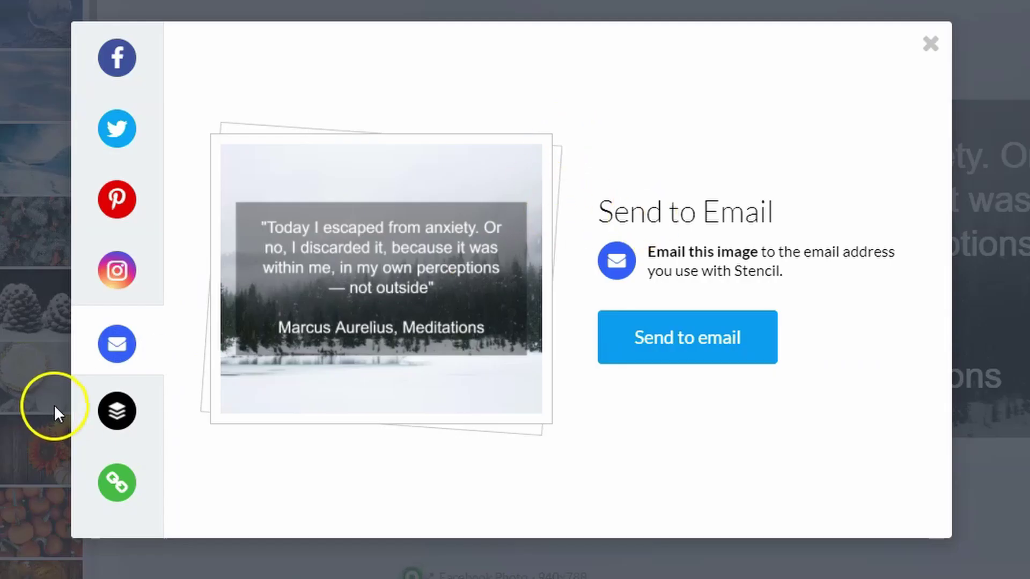
left_click(117, 411)
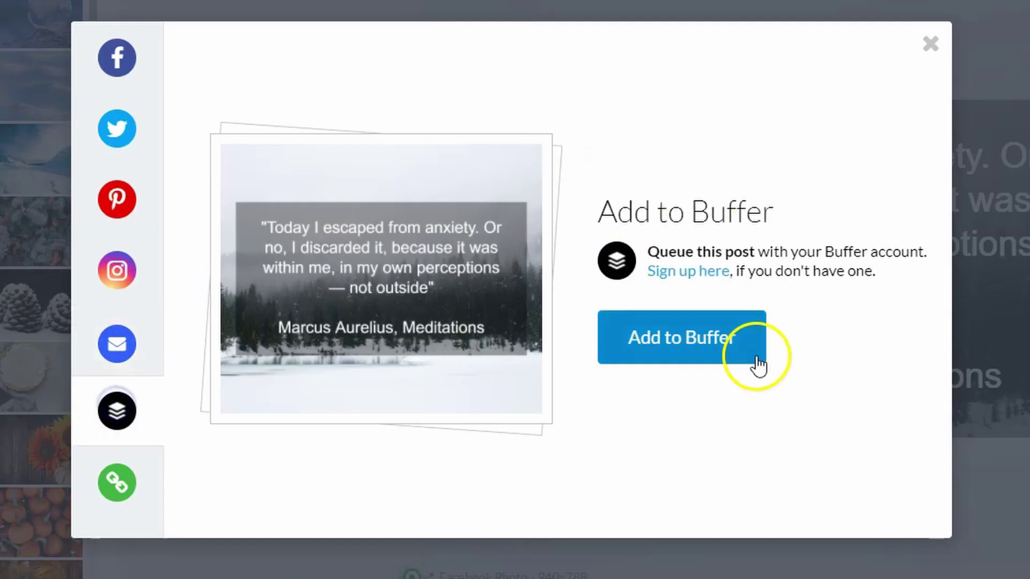
left_click(116, 483)
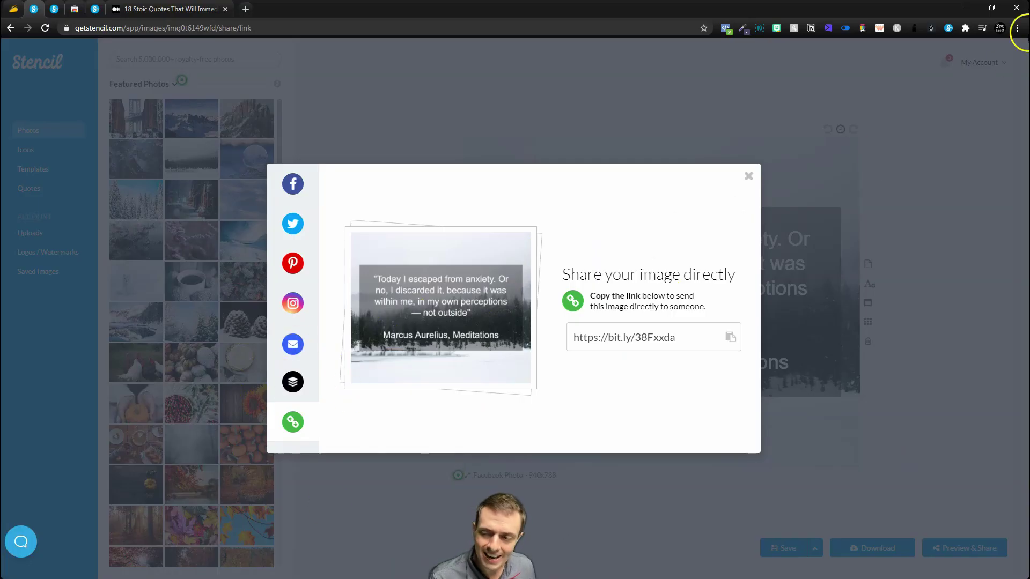
left_click(1018, 28)
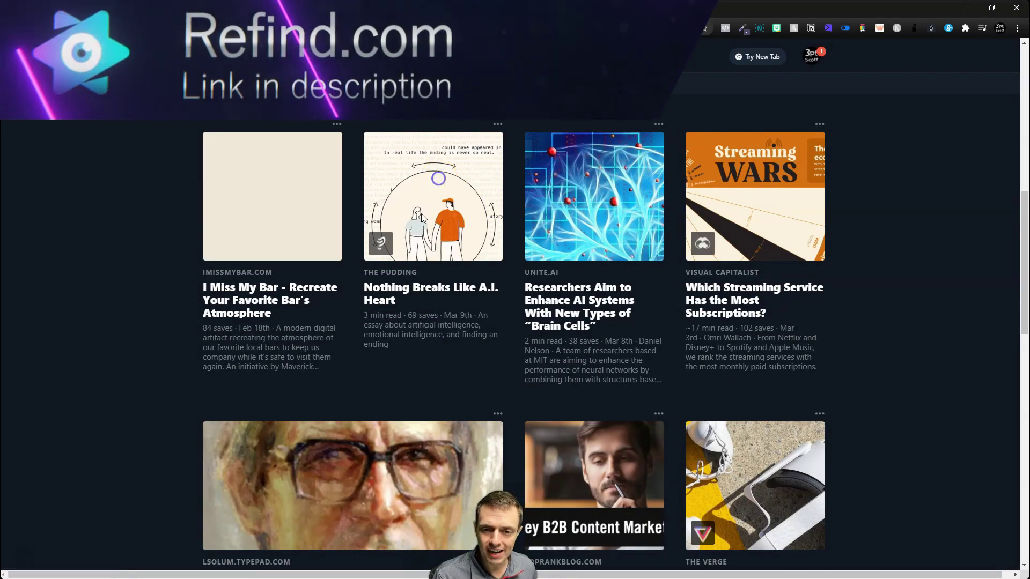
- Shorten the Nothing Breaks Like A.I. Heart article link with the aiPROFITz Facebook pixel attached
left_click(405, 283)
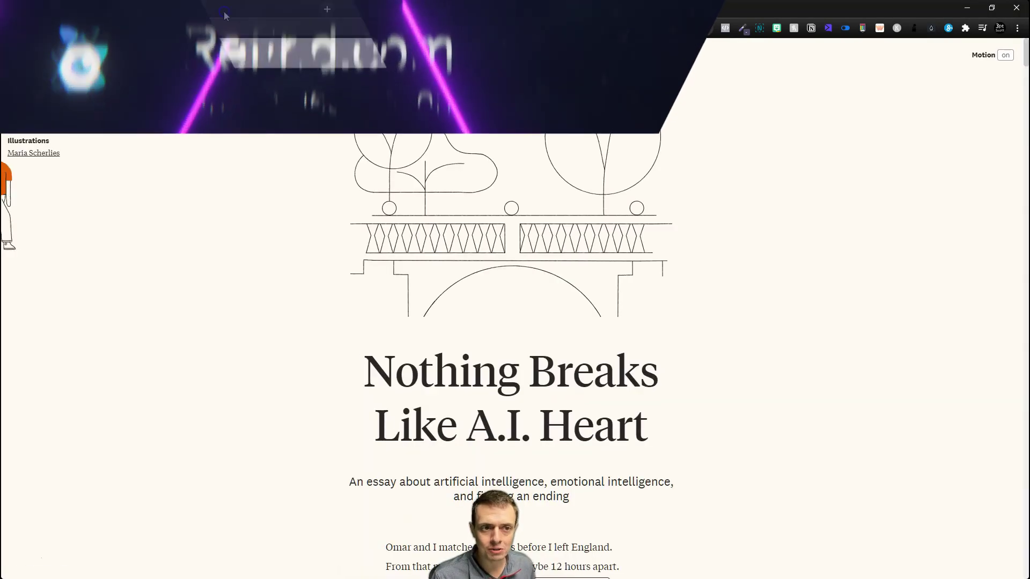
scroll(366, 258, "down", 5)
scroll(366, 257, "down", 3)
key("alt+shift+s")
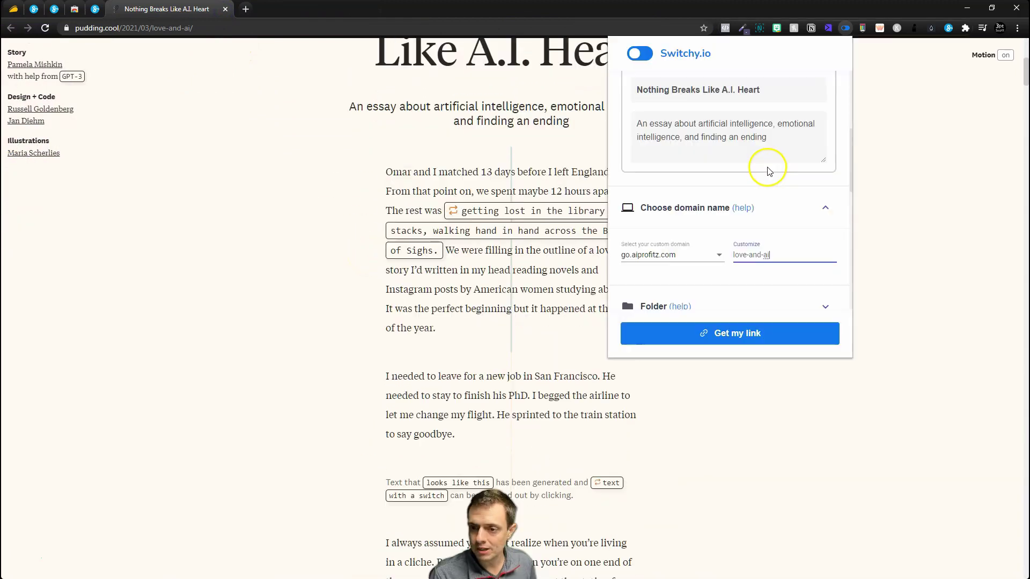
scroll(744, 155, "down", 2)
scroll(744, 161, "down", 3)
scroll(745, 201, "down", 3)
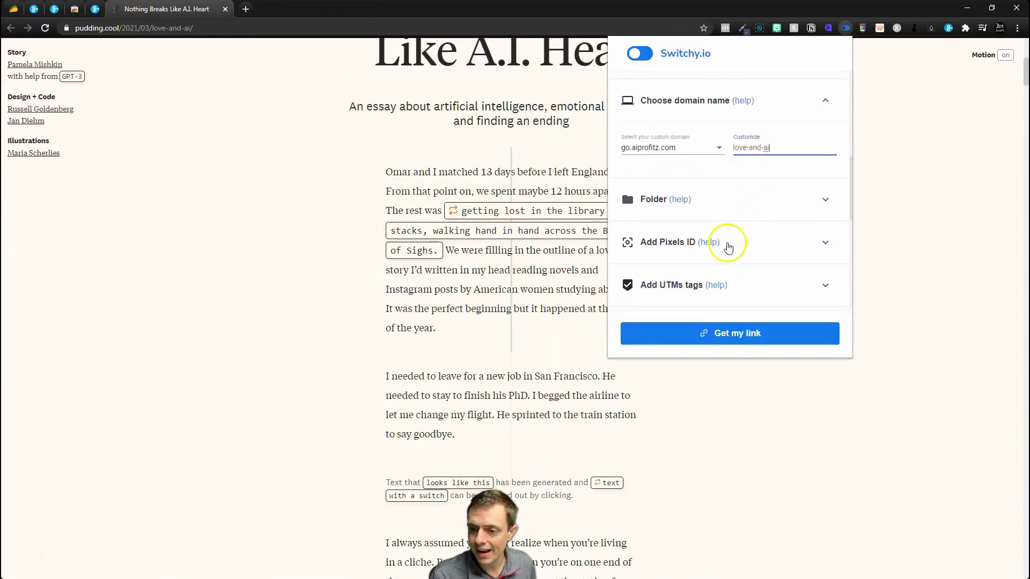
left_click(743, 243)
left_click(651, 289)
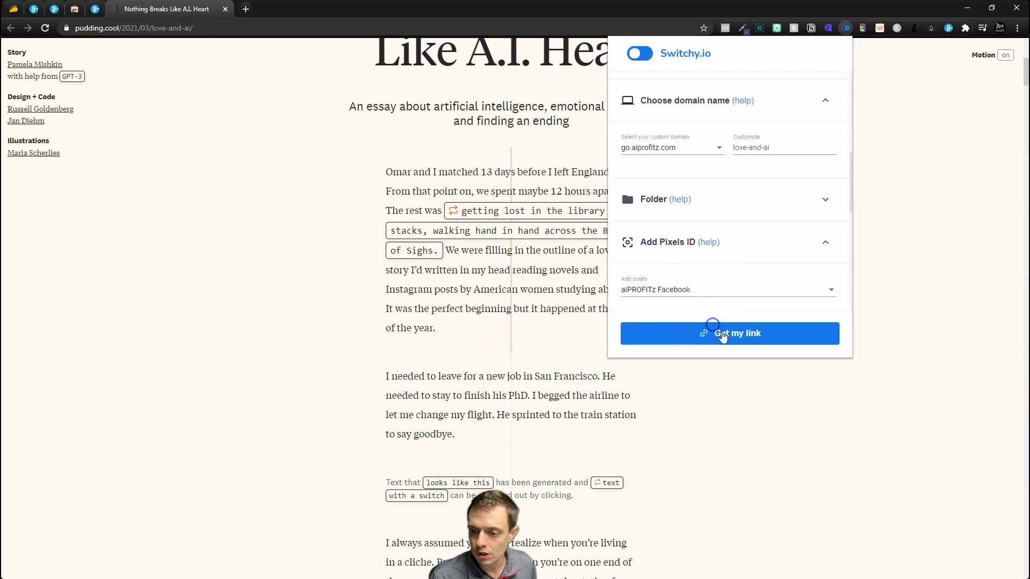
left_click(720, 333)
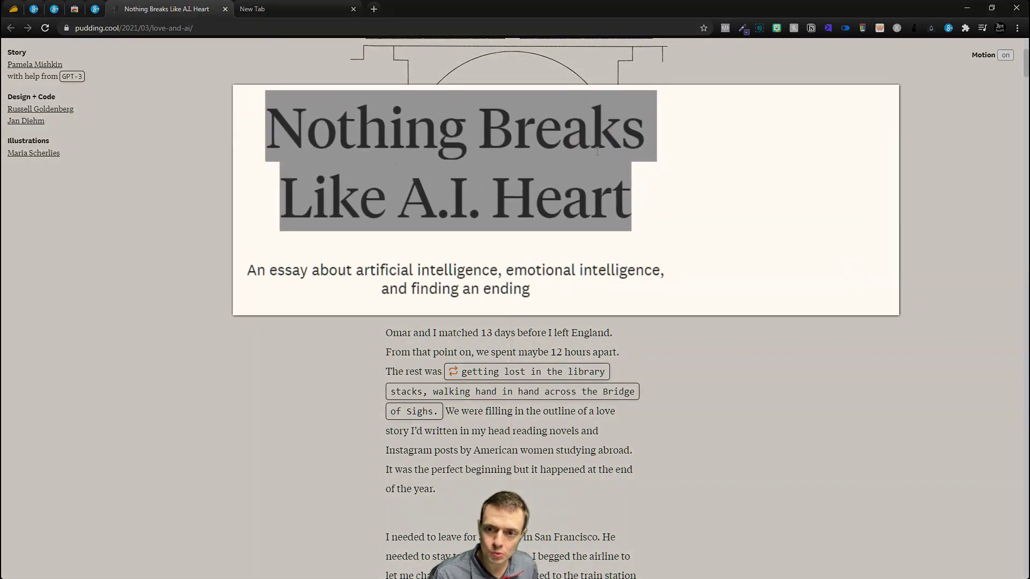
- Create a Stencil image from the article title and select its robot background photo
right_click(622, 175)
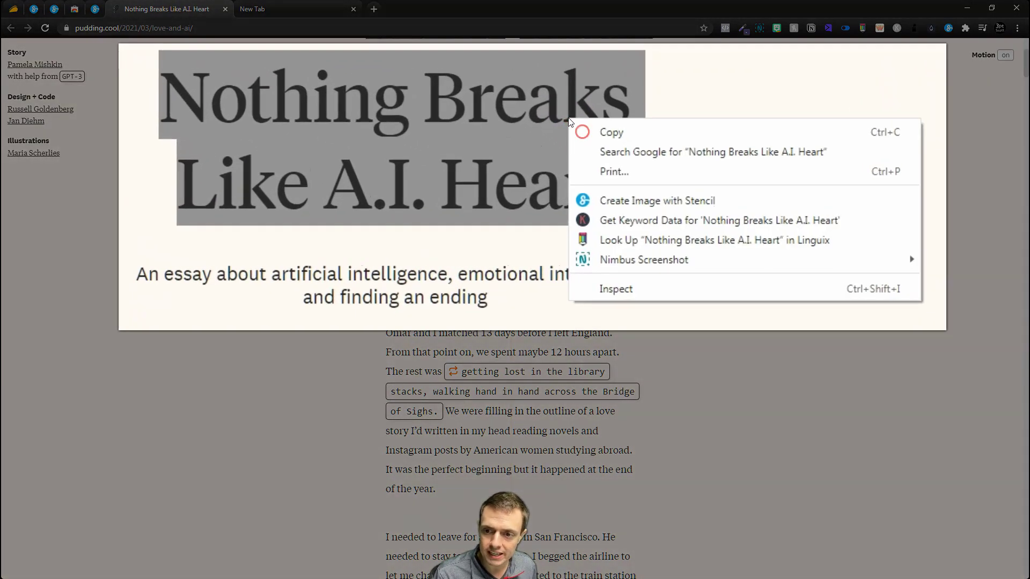
left_click(633, 198)
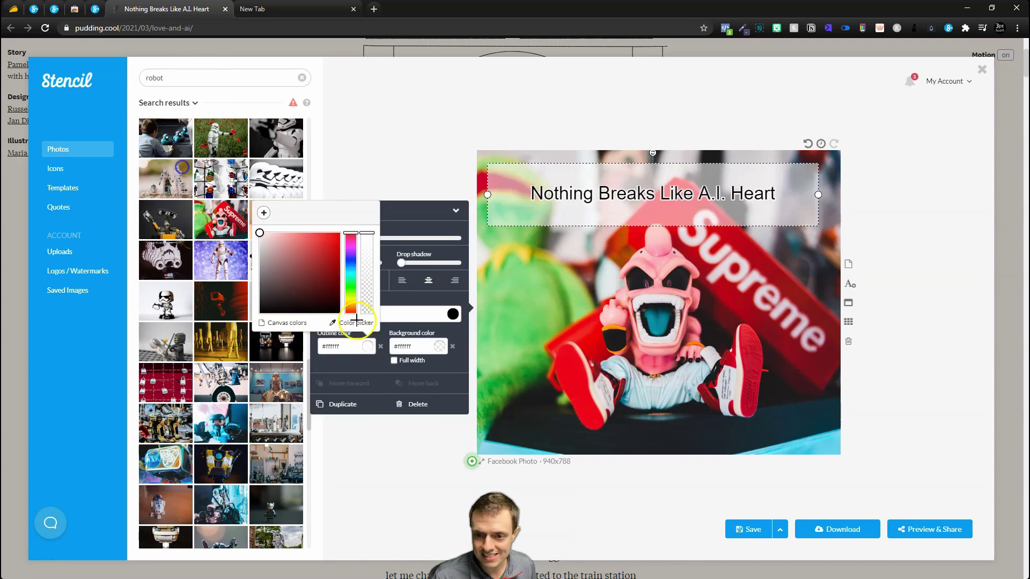
left_click(445, 228)
left_click(775, 267)
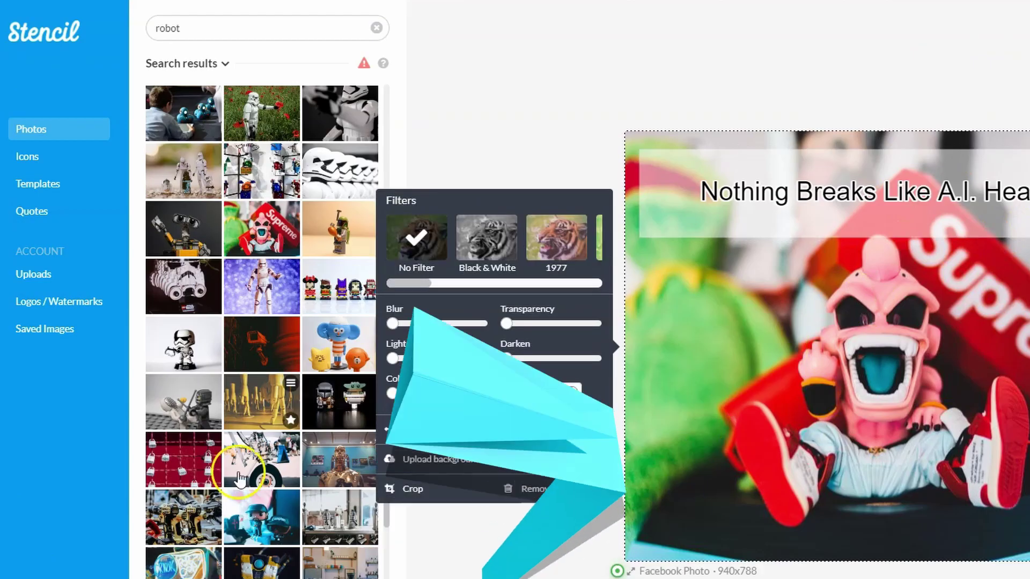
- Upload the eye logo as a watermark and raise its transparency
left_click(59, 301)
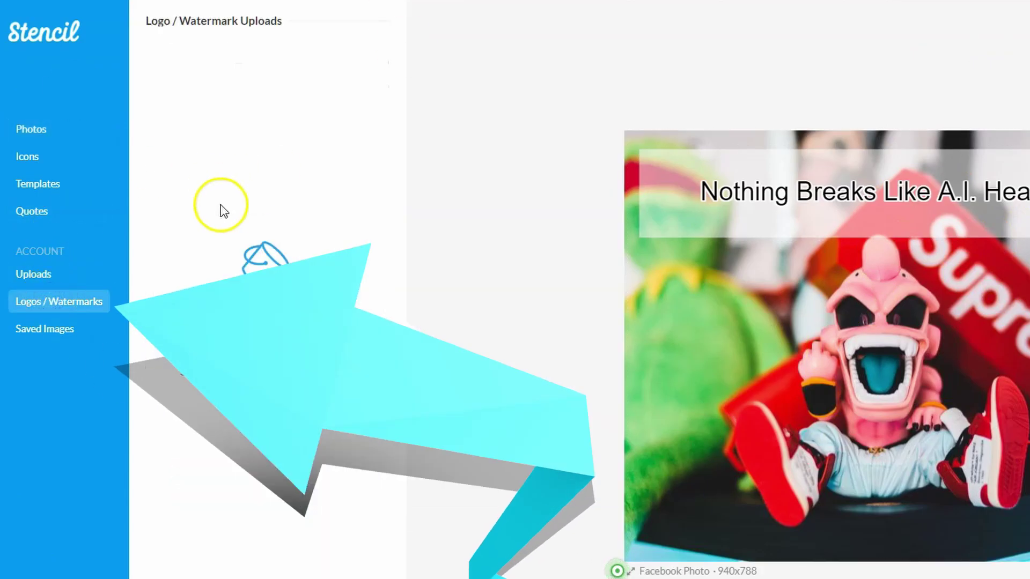
left_click(304, 538)
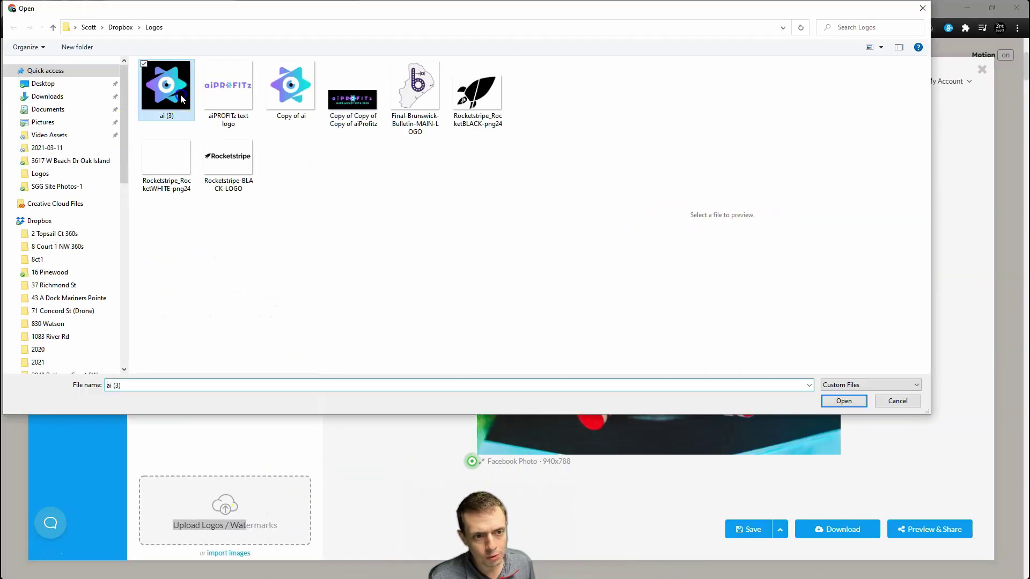
double_click(182, 98)
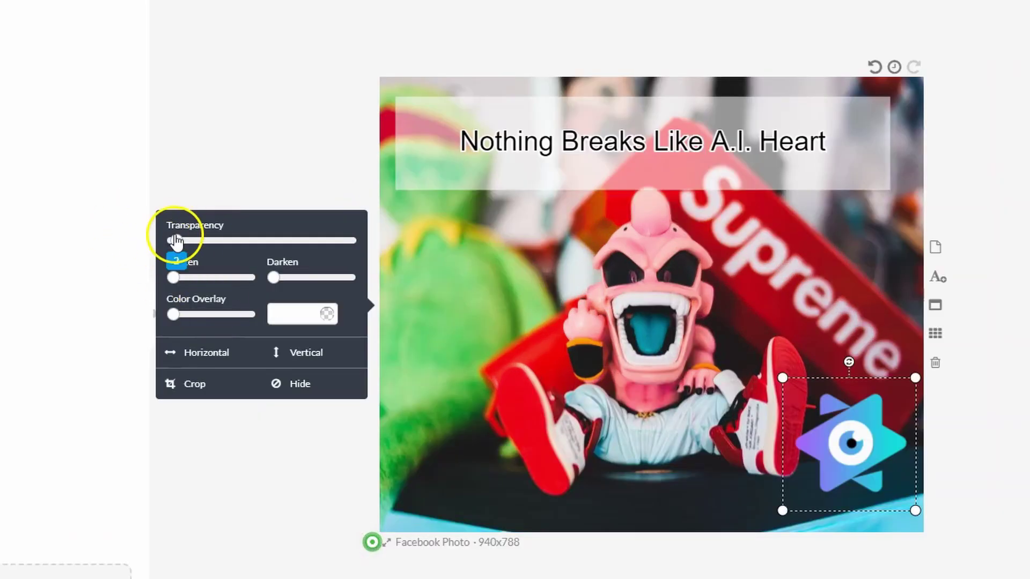
mouse_move(232, 242)
left_mouse_down()
mouse_move(244, 241)
mouse_move(149, 235)
left_mouse_up()
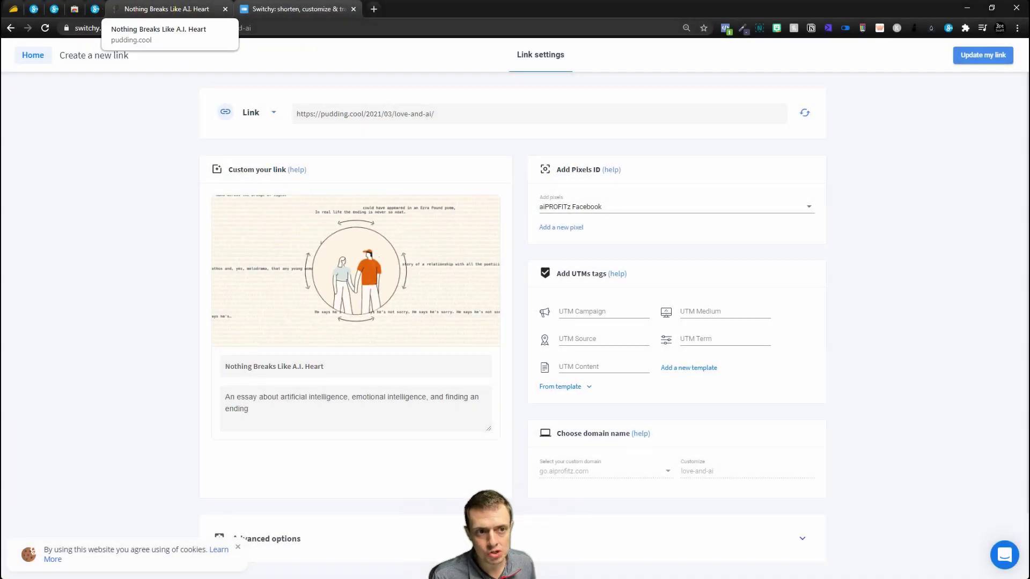
- Resize the title graphic canvas to Website Open Graph Image, 1200x630
left_click(166, 8)
left_click(526, 463)
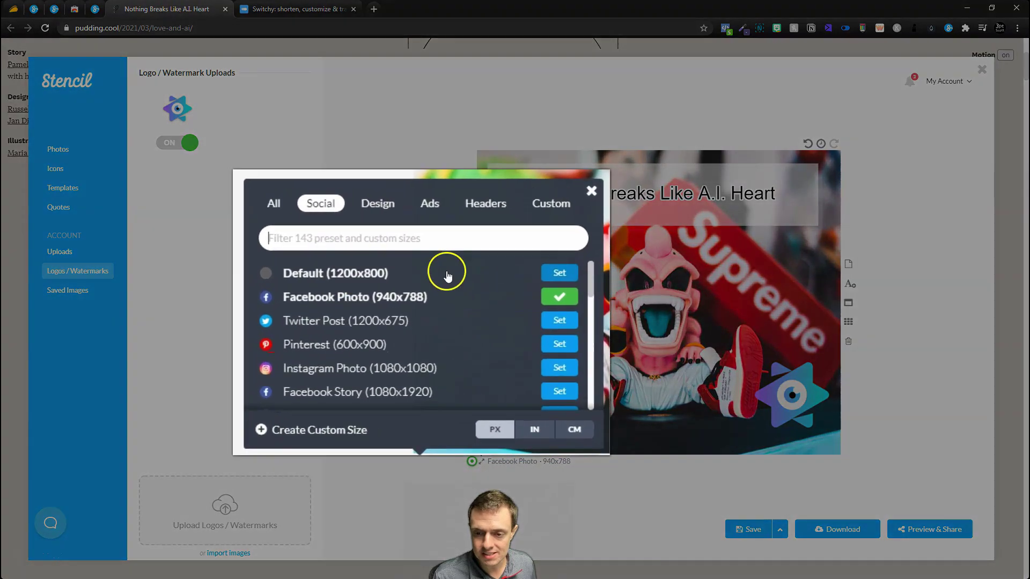
left_click(539, 179)
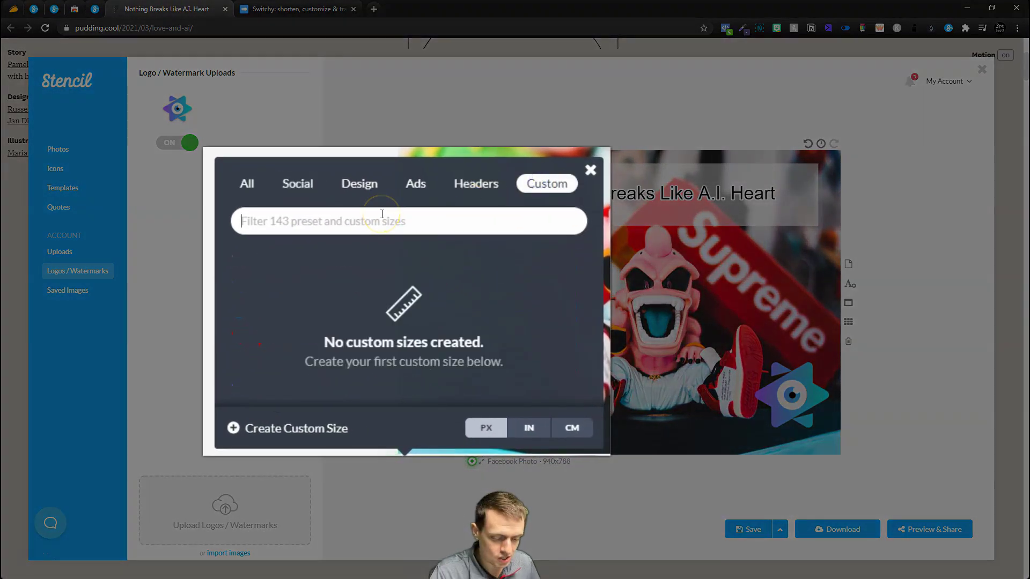
type("1200x630")
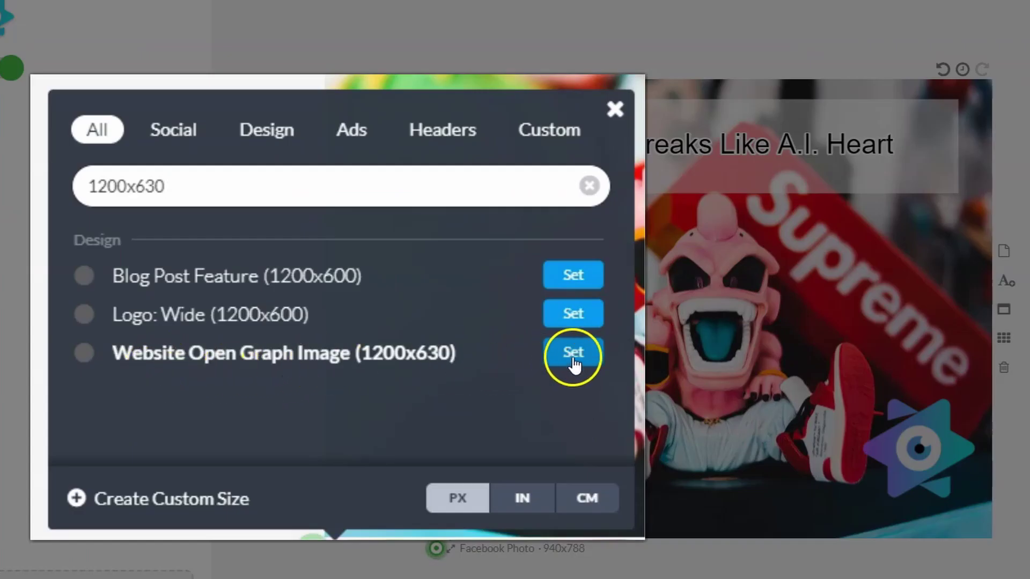
left_click(574, 354)
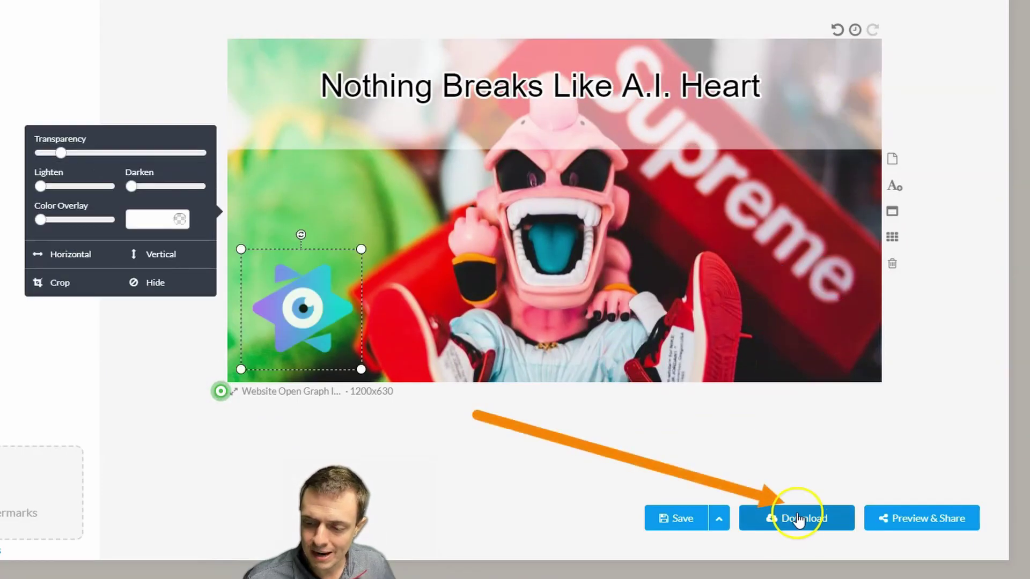
- Download the graphic as a PNG and update the Switchy short link preview
left_click(799, 520)
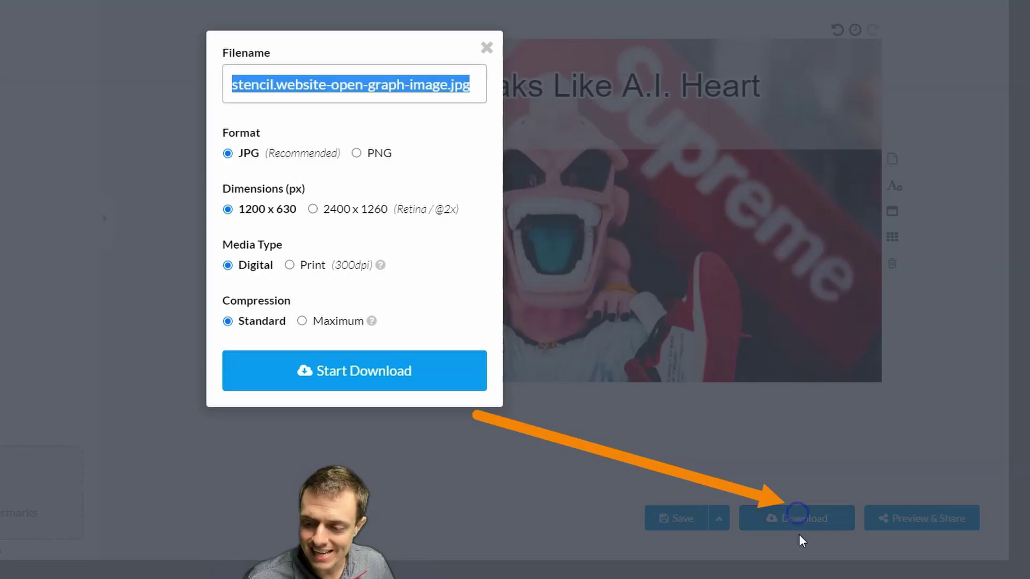
left_click(357, 153)
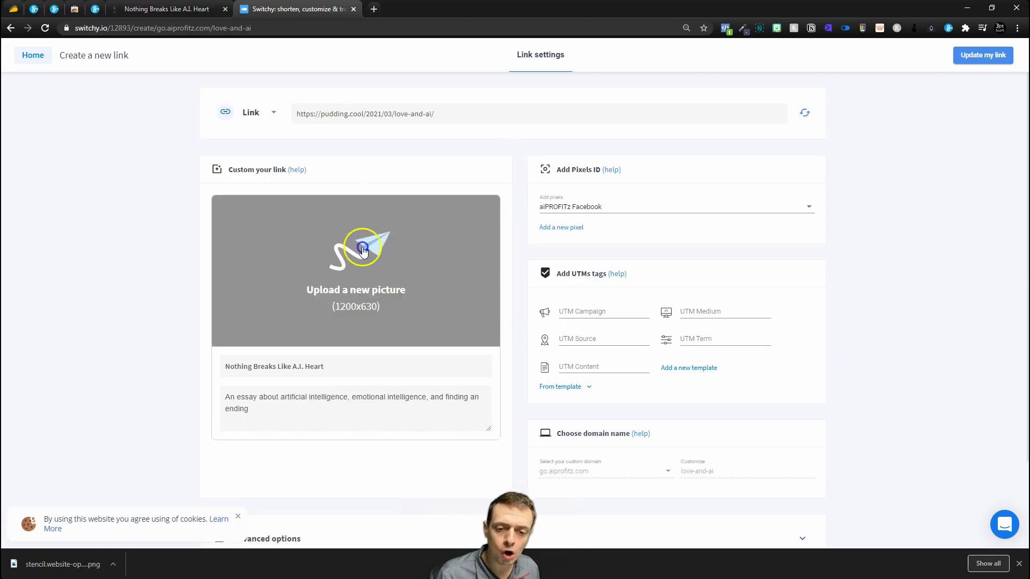
left_click(973, 59)
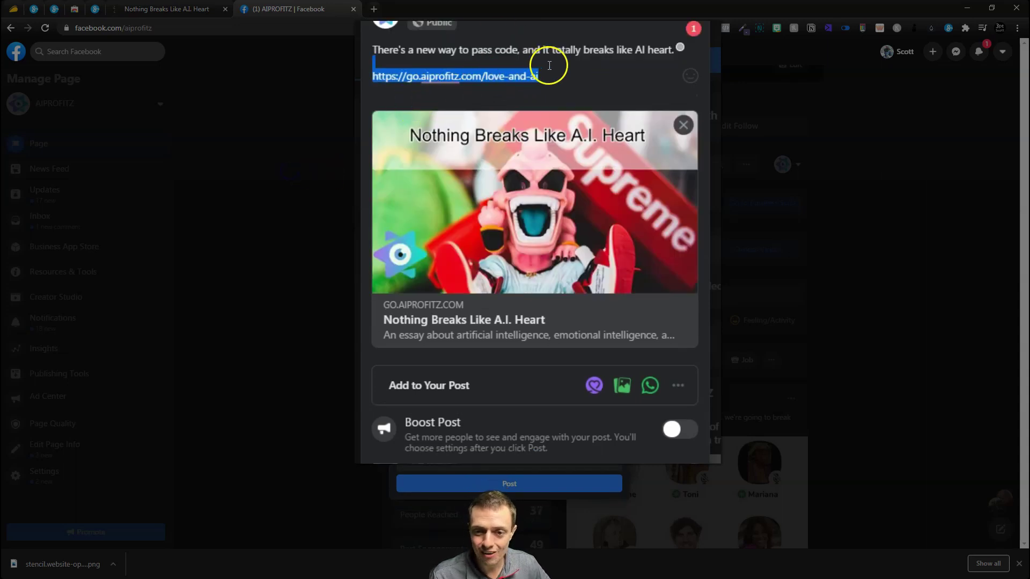
- Remove the pasted URL from the Facebook post text and select the caption
key("BackSpace")
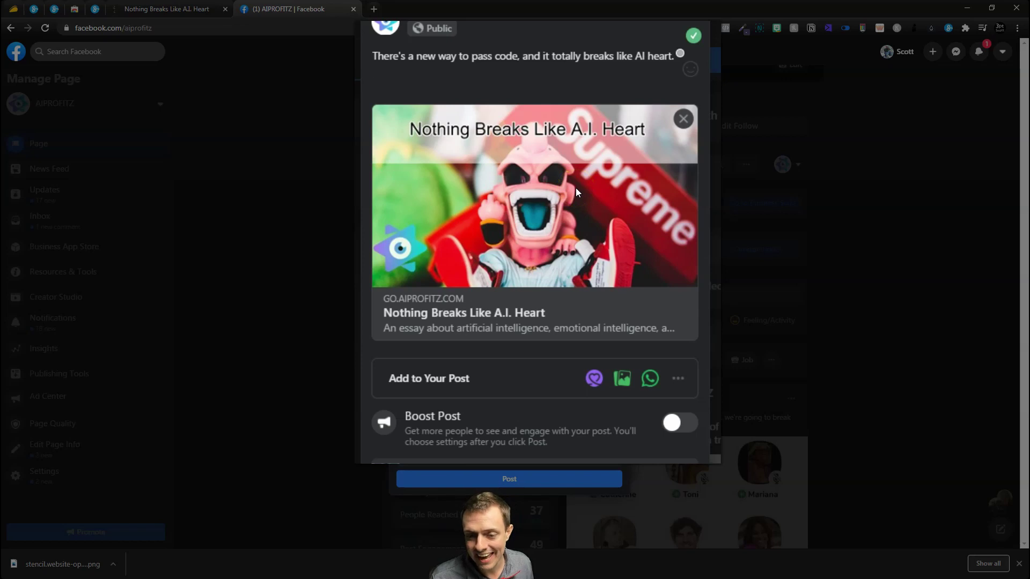
triple_click(529, 57)
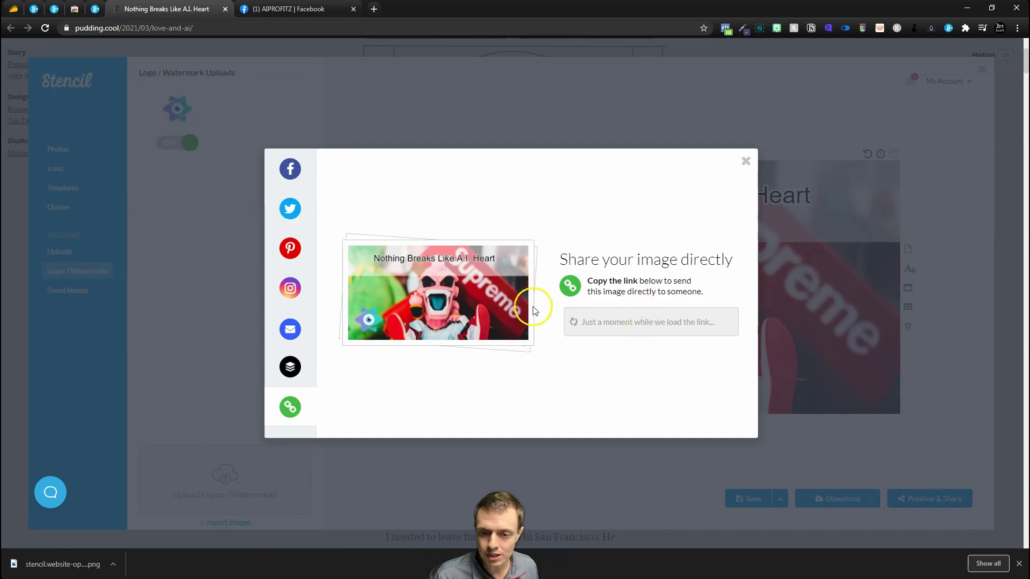
- Connect the aiPROFITz Twitter account and tweet the graphic with the go.aiprofitz.com/love-and-ai link
left_click(291, 209)
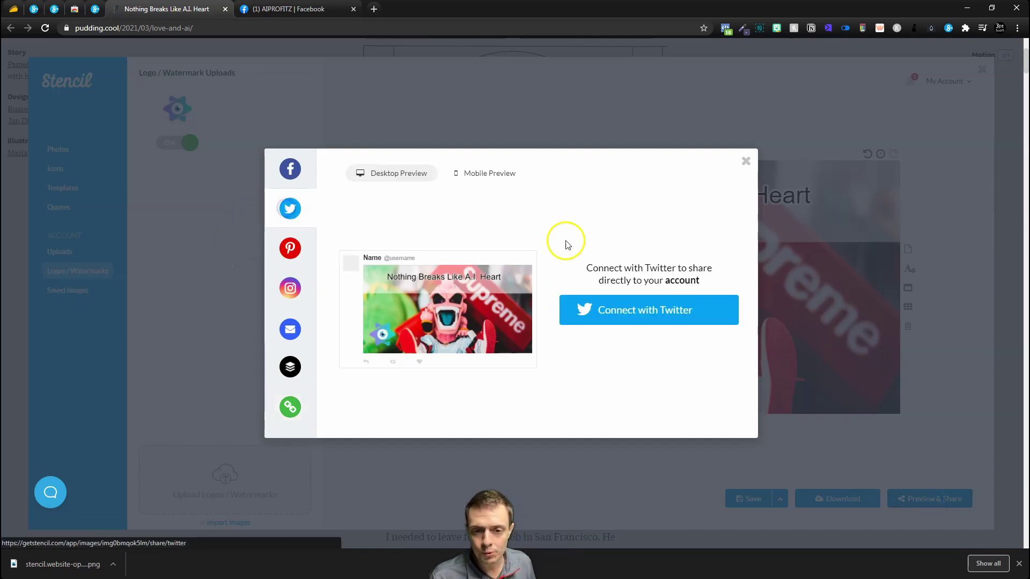
left_click(649, 310)
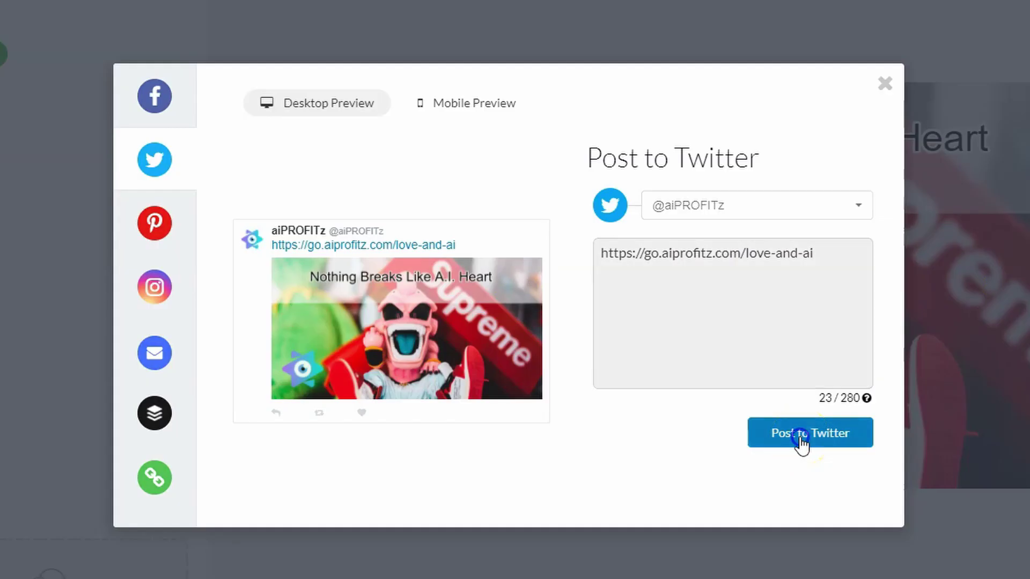
left_click(802, 441)
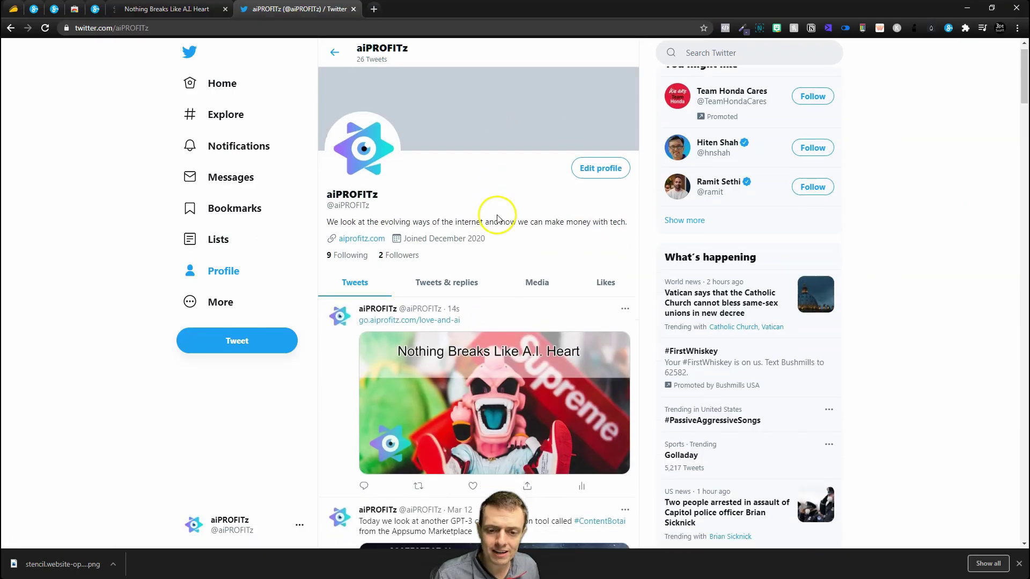
scroll(488, 262, "down", 3)
scroll(489, 262, "up", 2)
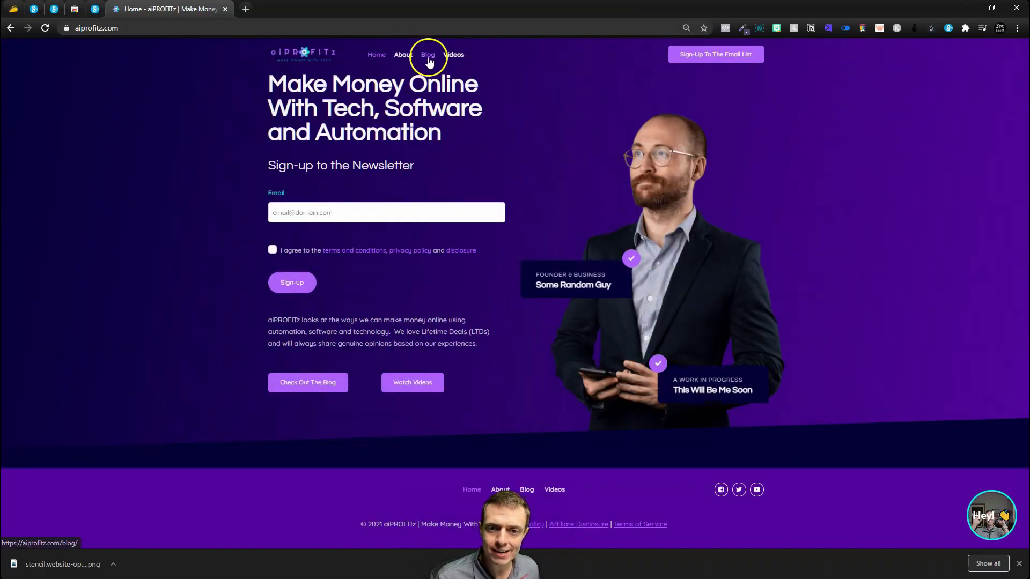
- Open the Audiit SEO review post from the blog and send its laptop photo to Stencil's crop tool
left_click(307, 382)
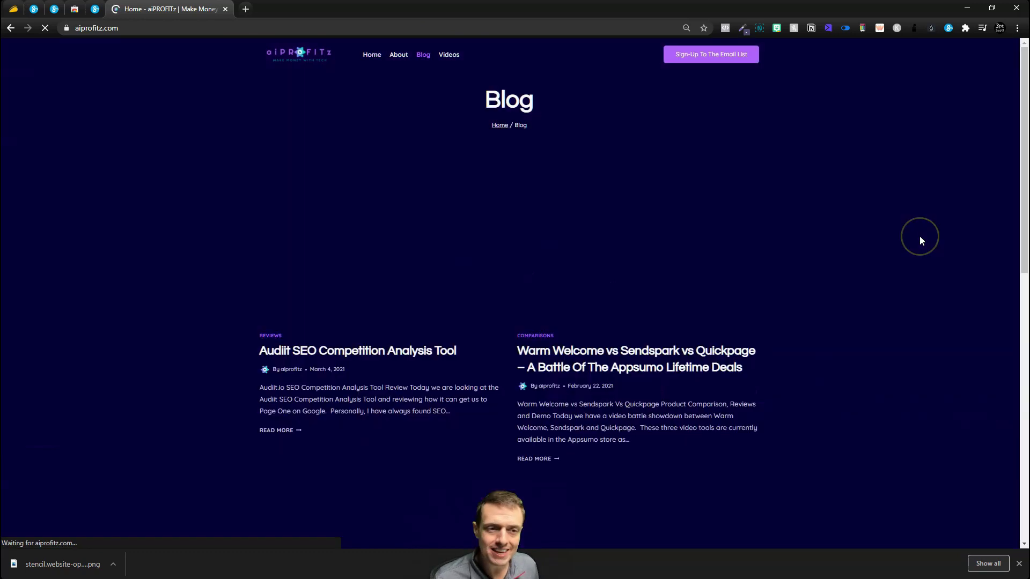
left_click(863, 238)
left_click(450, 228)
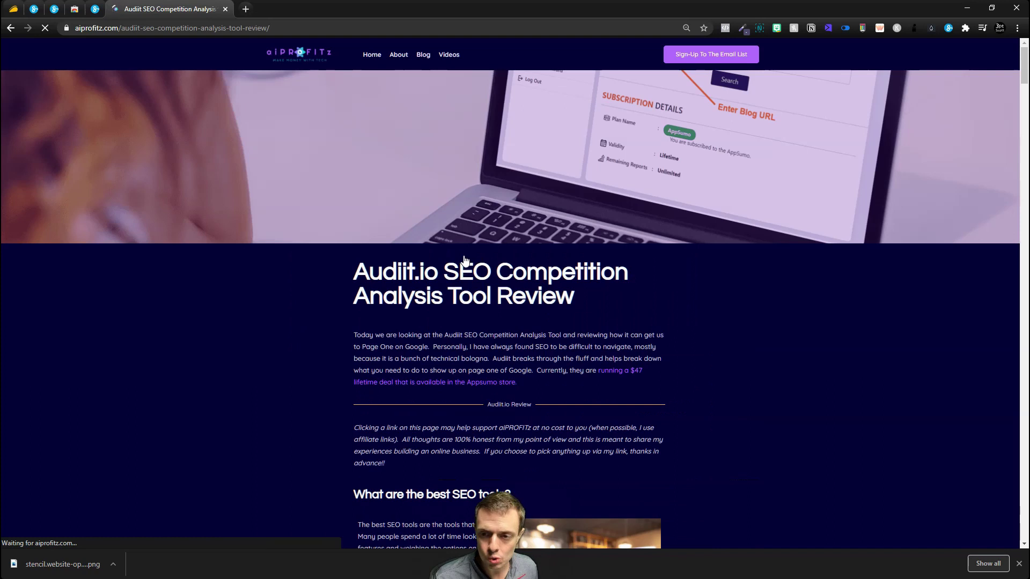
scroll(464, 259, "down", 4)
scroll(457, 322, "down", 2)
scroll(457, 322, "down", 3)
scroll(567, 249, "up", 4)
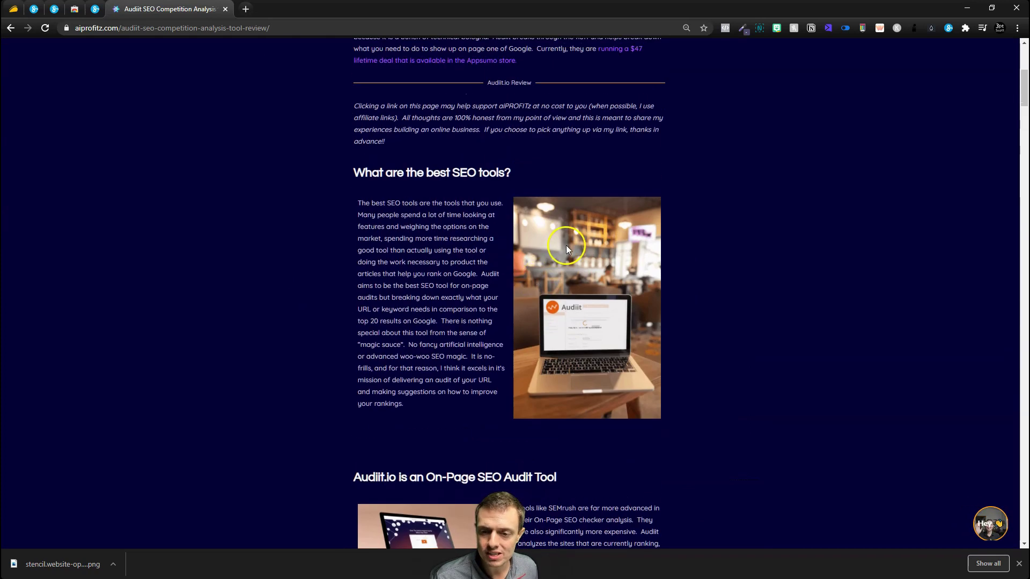
right_click(575, 294)
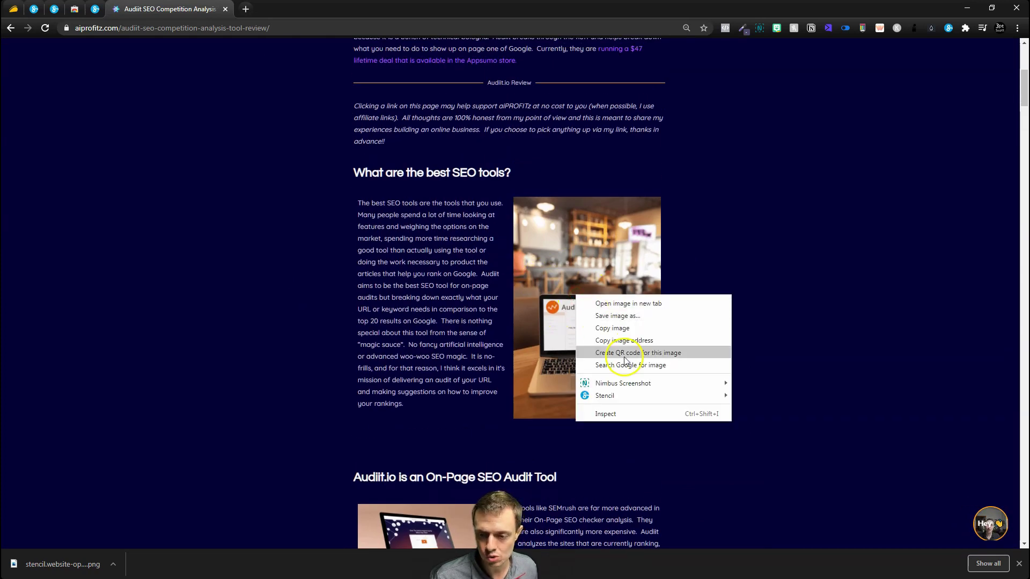
mouse_move(441, 363)
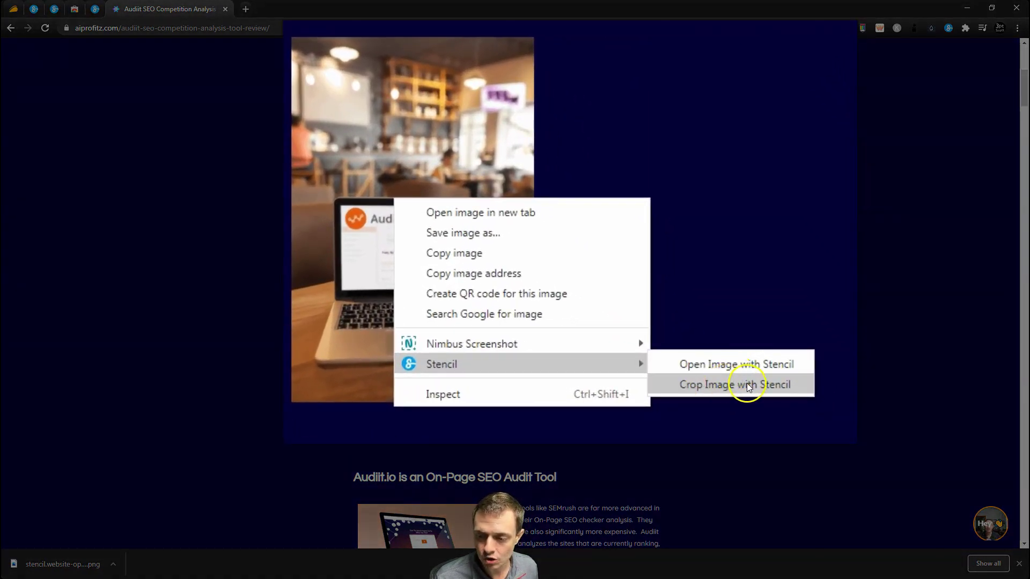
left_click(741, 364)
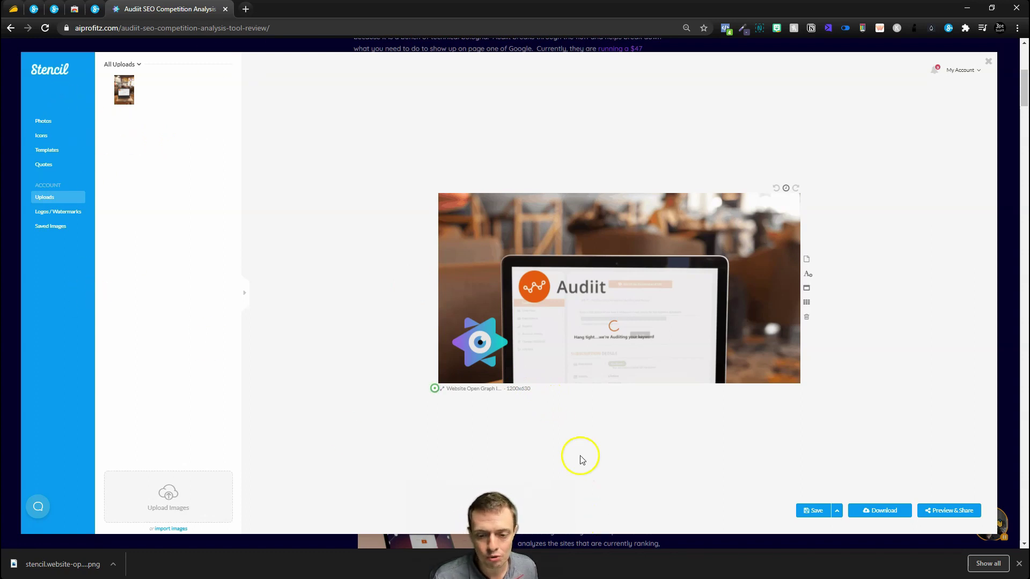
- Set the laptop photo canvas to the Facebook Ad (Link) preset, 1200x628
left_click(497, 390)
scroll(403, 337, "up", 3)
scroll(402, 338, "up", 3)
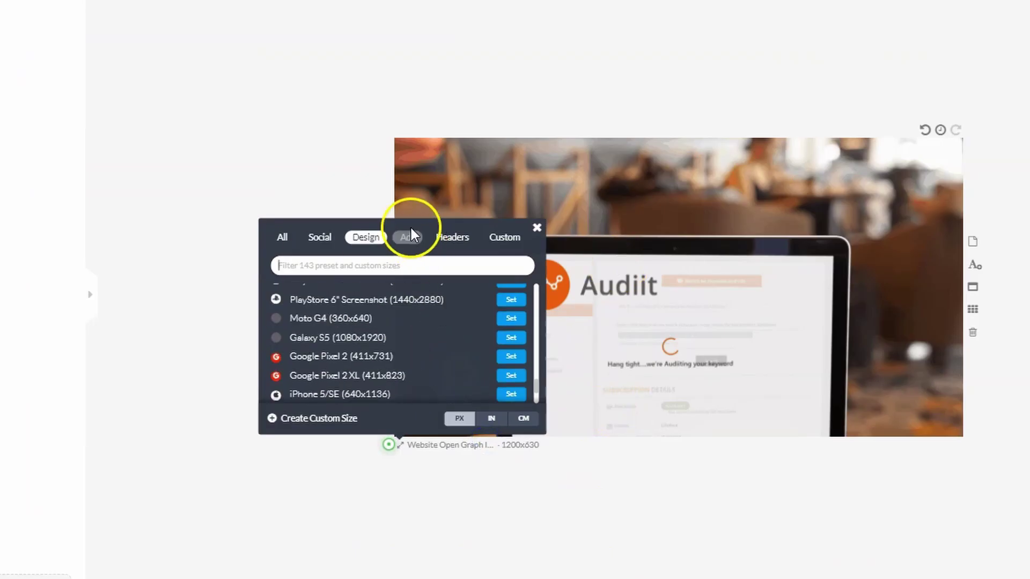
left_click(408, 236)
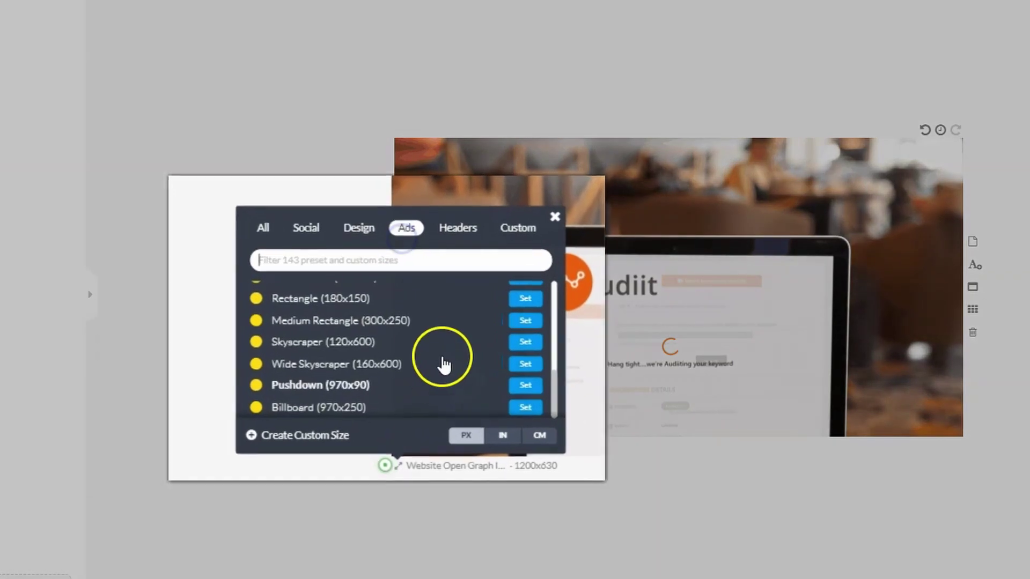
scroll(402, 347, "down", 3)
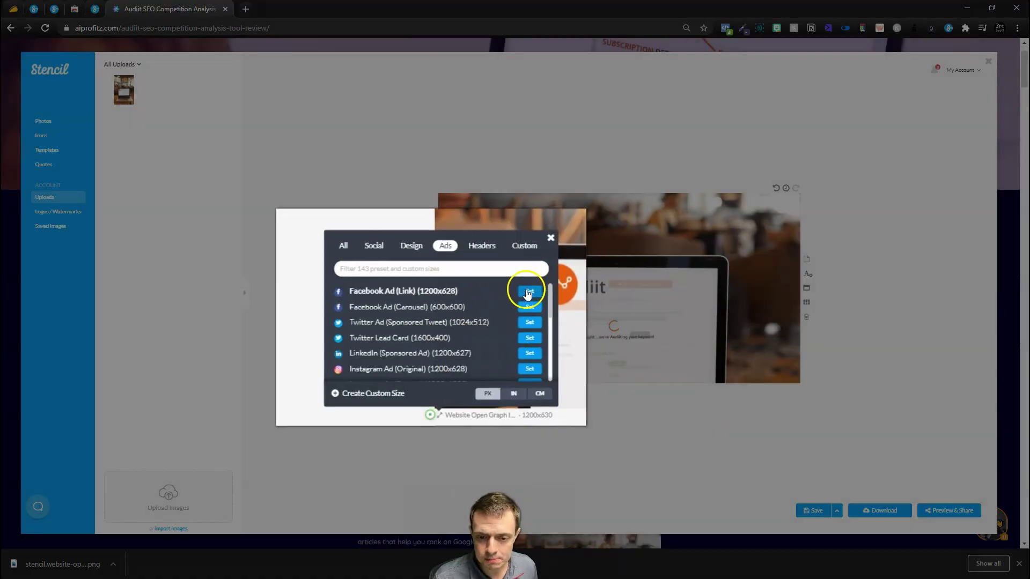
left_click(529, 289)
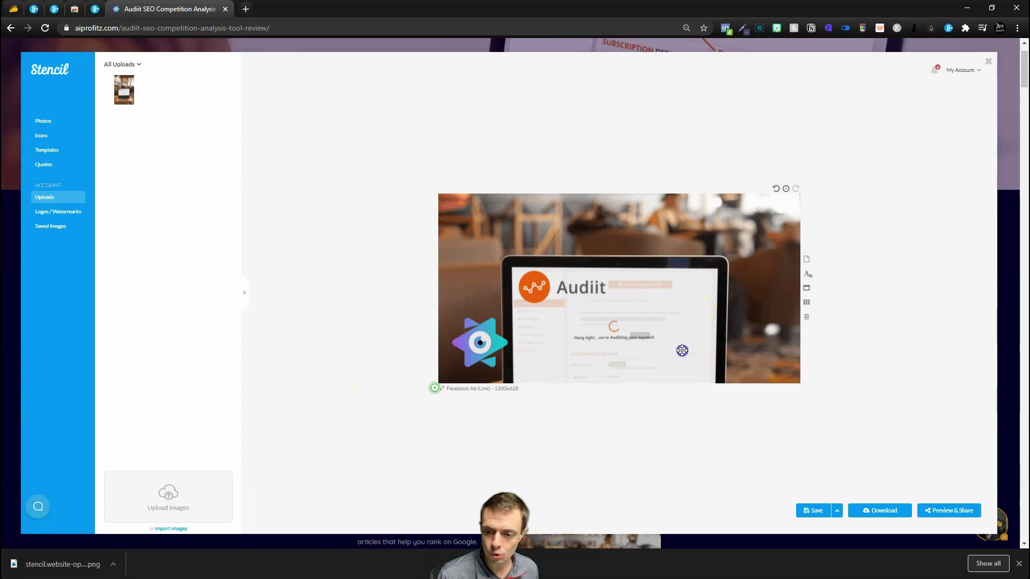
left_click(696, 312)
- Shift the laptop photo, give the quote a white background, then save and close
left_click_drag(695, 312, 722, 274)
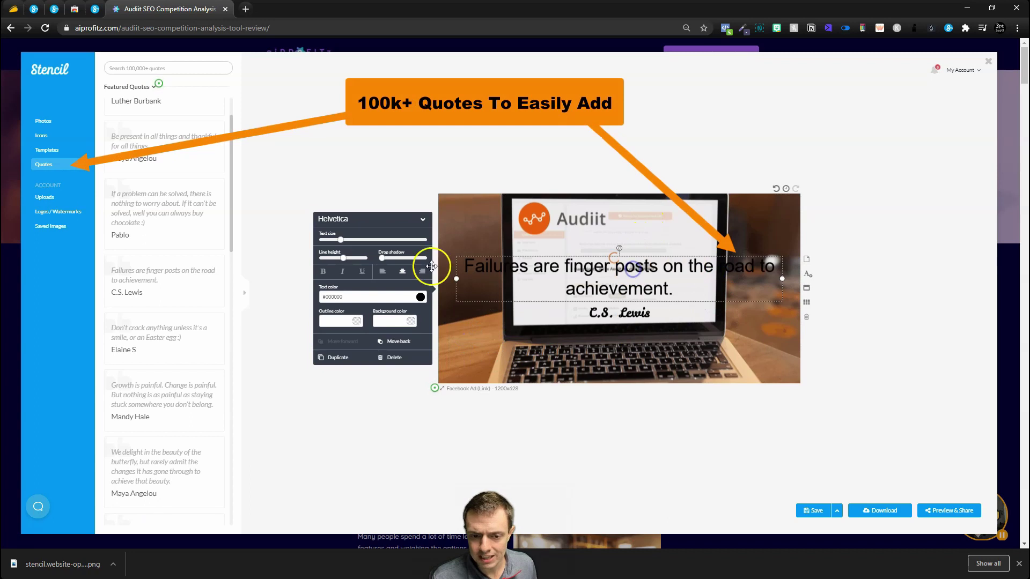
left_click(411, 320)
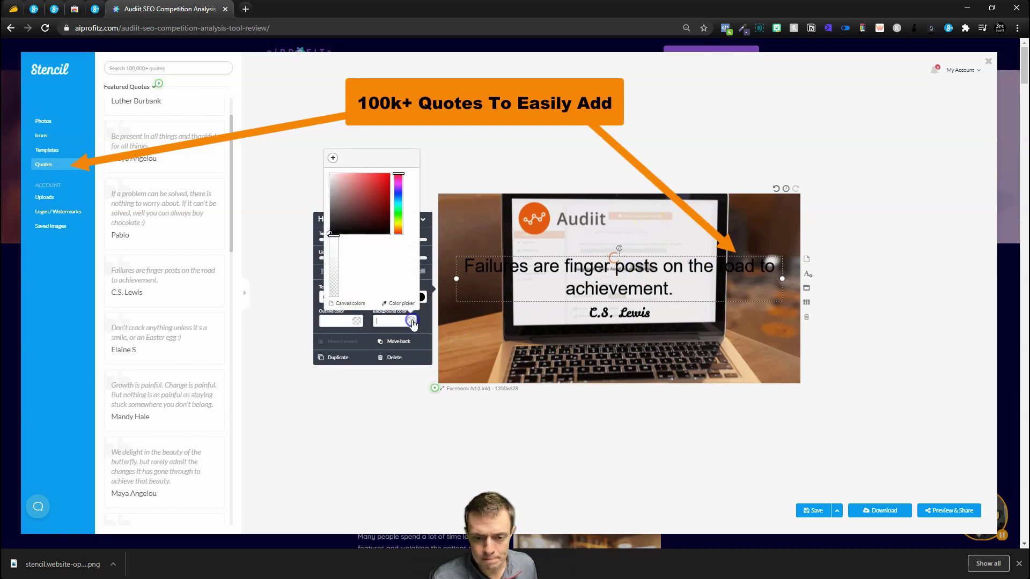
left_click(670, 348)
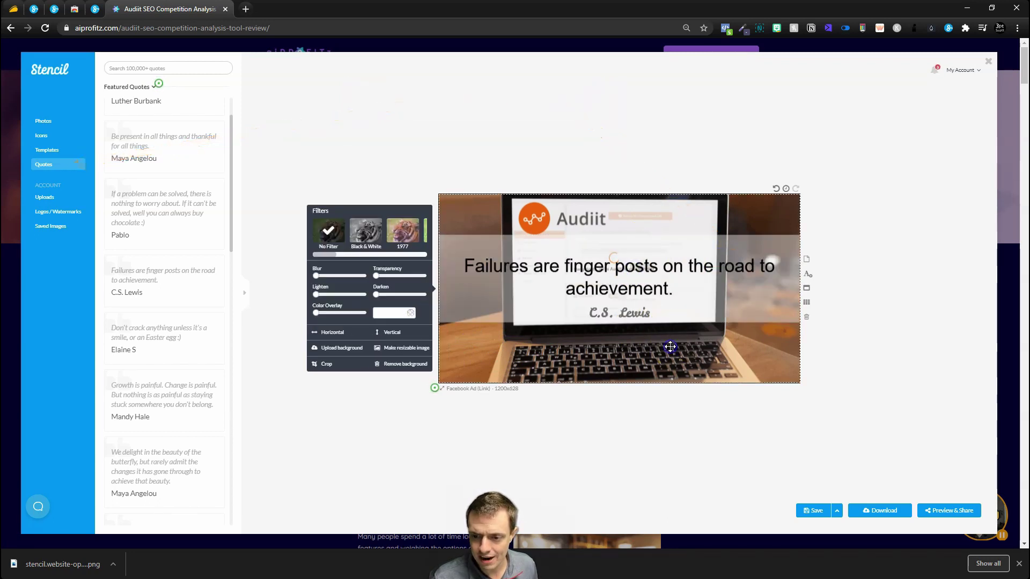
left_click(643, 322)
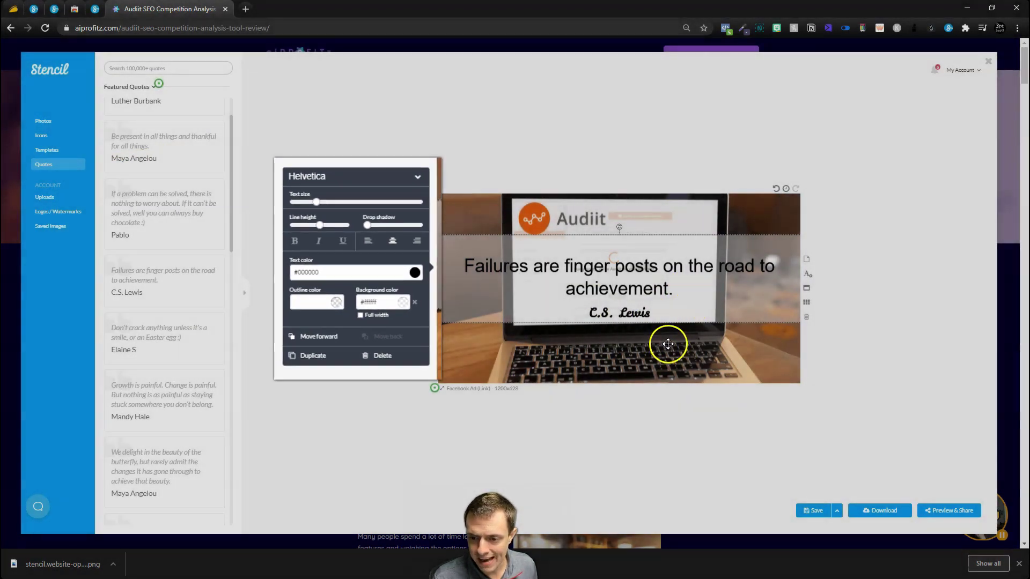
left_click(668, 342)
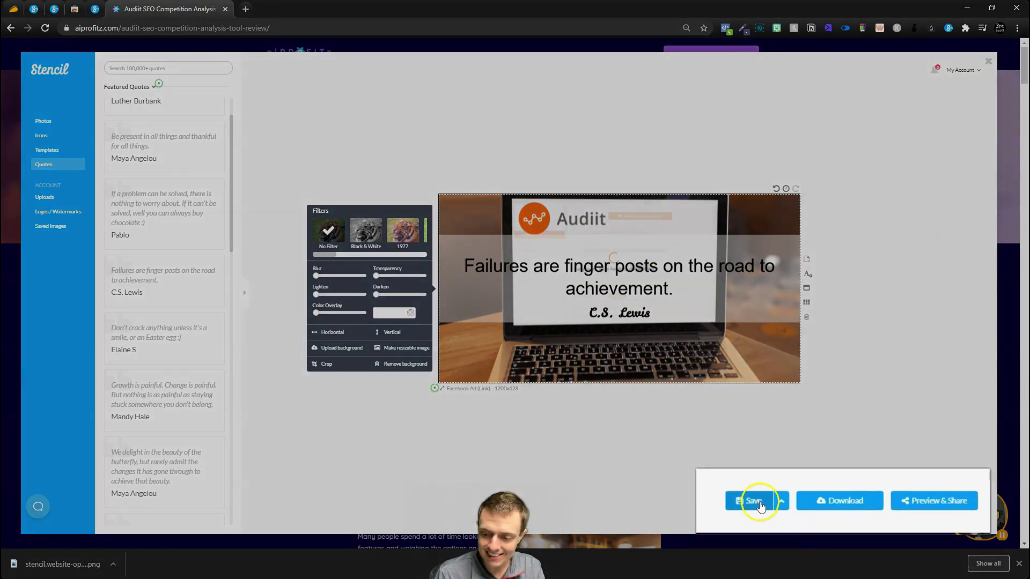
left_click(813, 510)
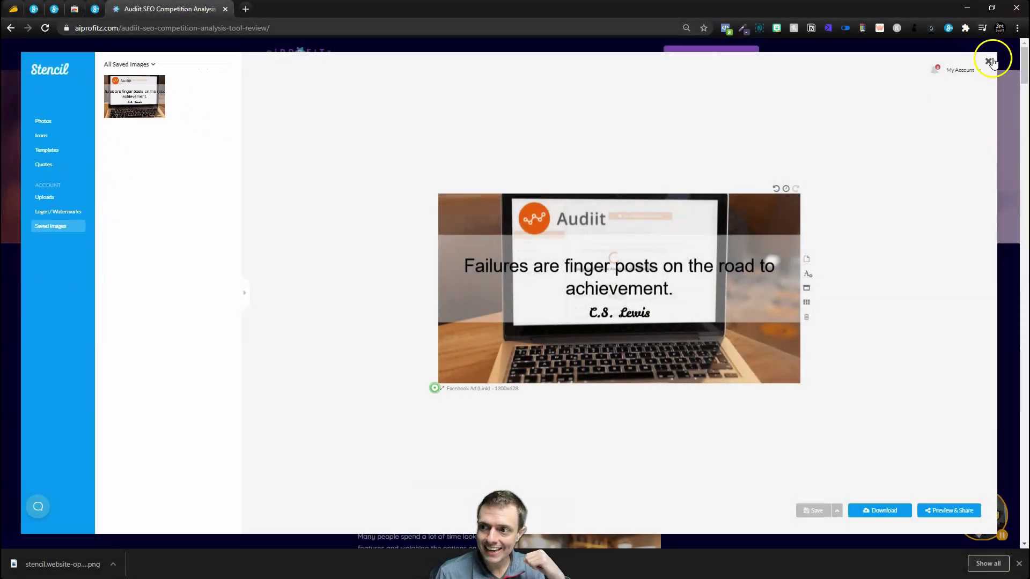
left_click(990, 62)
scroll(542, 300, "down", 5)
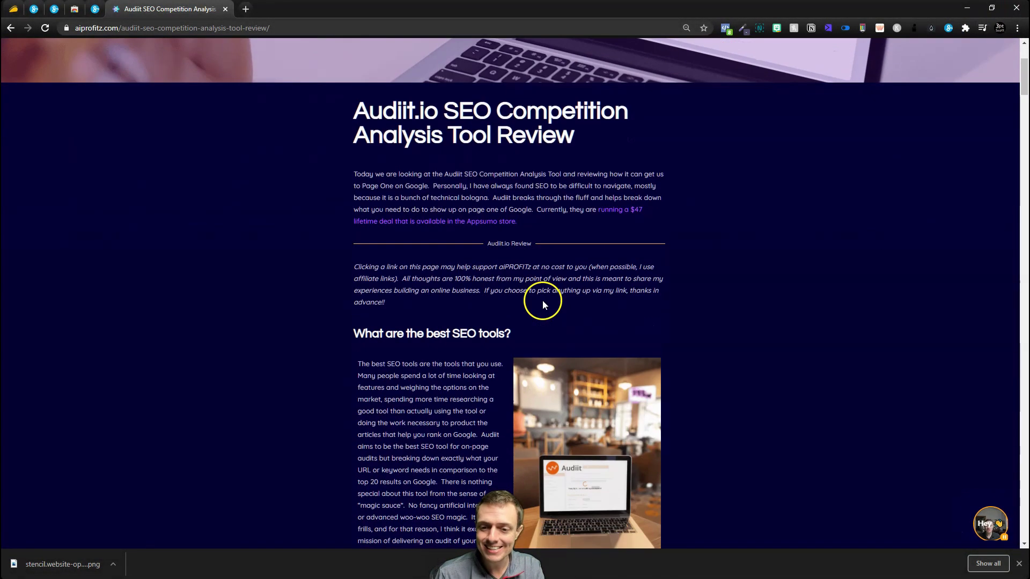
scroll(543, 301, "down", 3)
scroll(542, 300, "down", 8)
scroll(542, 304, "down", 3)
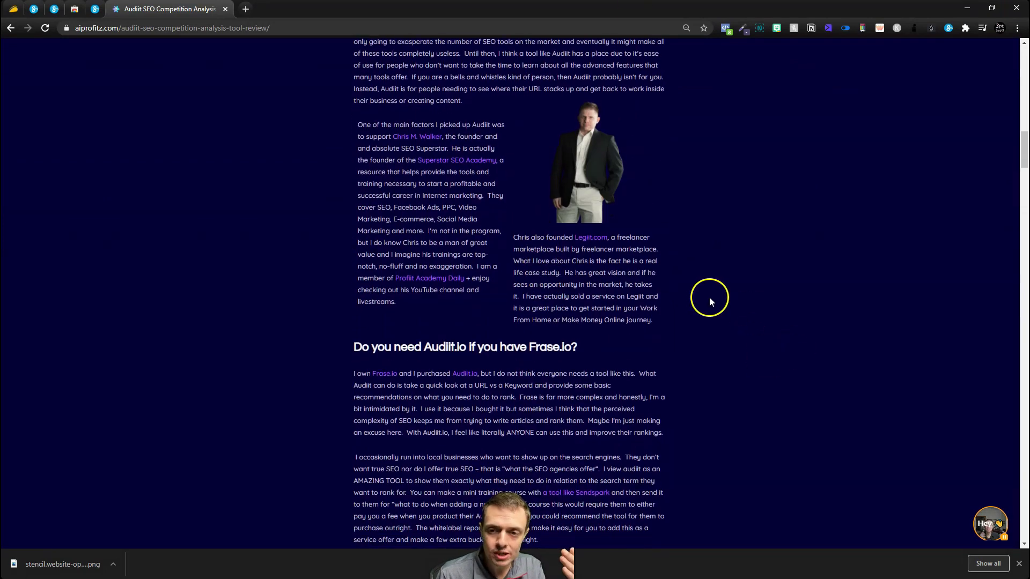
scroll(704, 314, "down", 8)
scroll(694, 330, "down", 3)
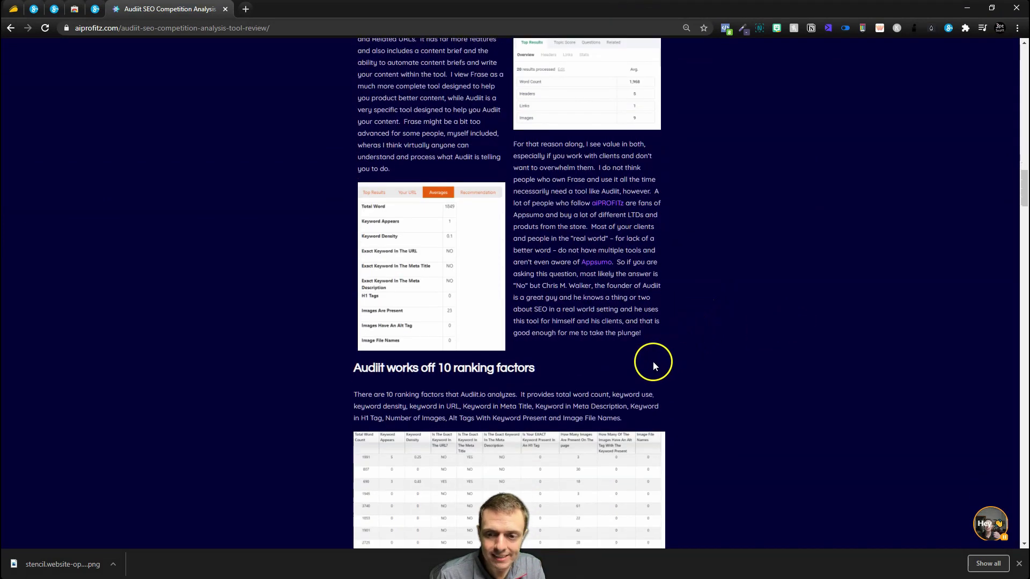
scroll(694, 330, "down", 3)
scroll(619, 338, "down", 3)
scroll(585, 282, "down", 1)
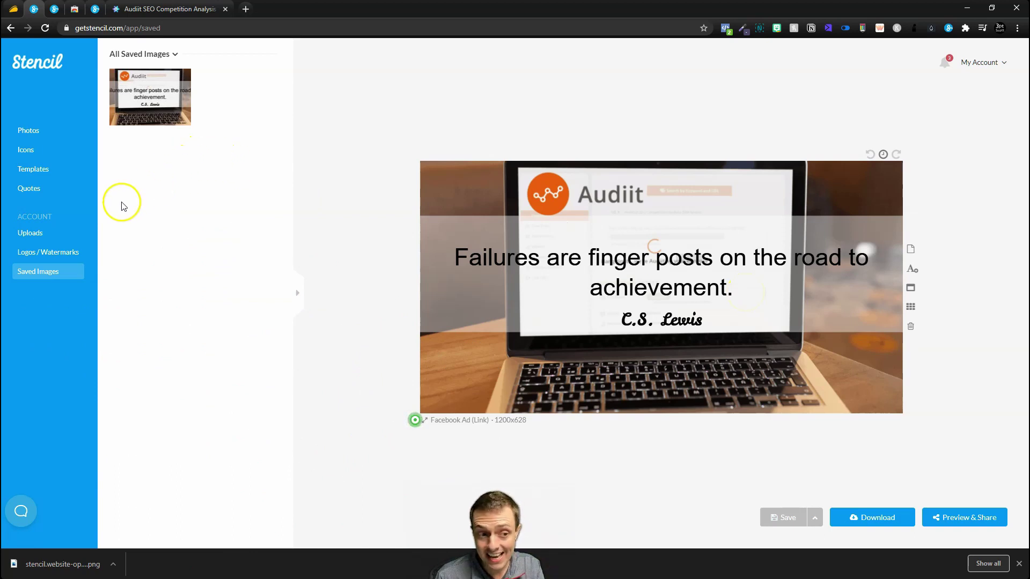
- Add the purple lightning-bolt icon and place it to the right of the C.S. Lewis quote
left_click(52, 132)
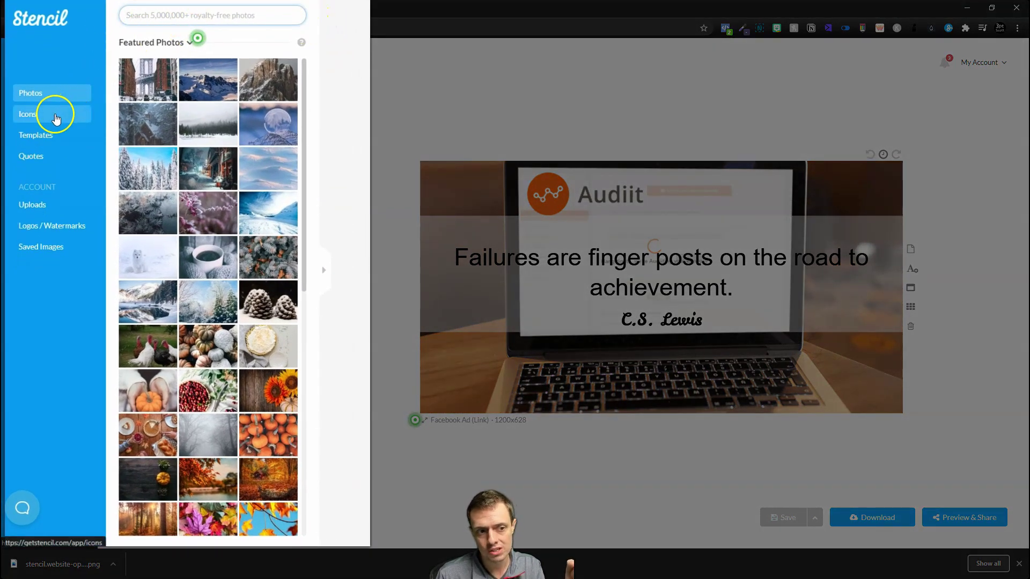
left_click(28, 114)
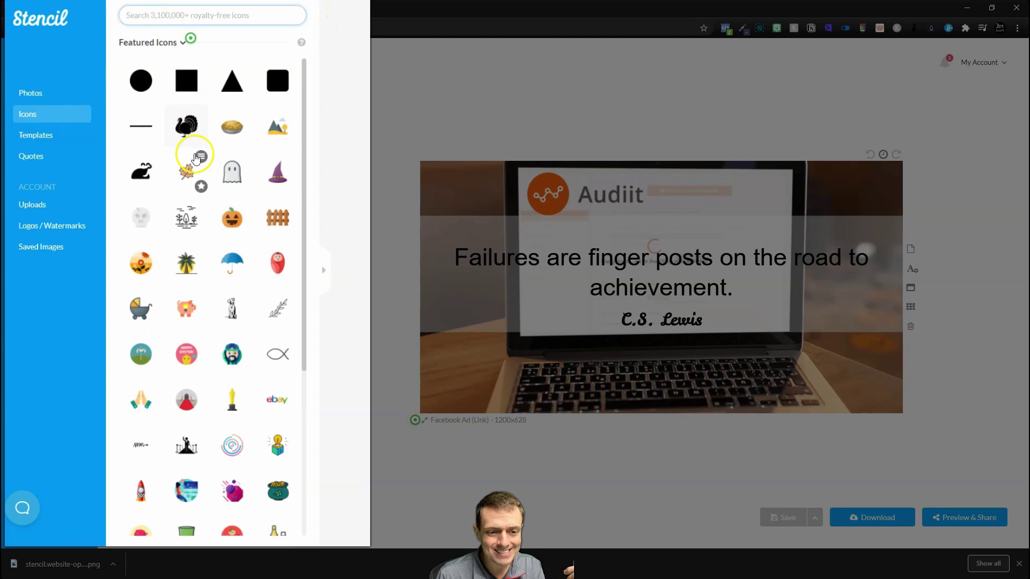
scroll(197, 193, "down", 5)
left_click(232, 289)
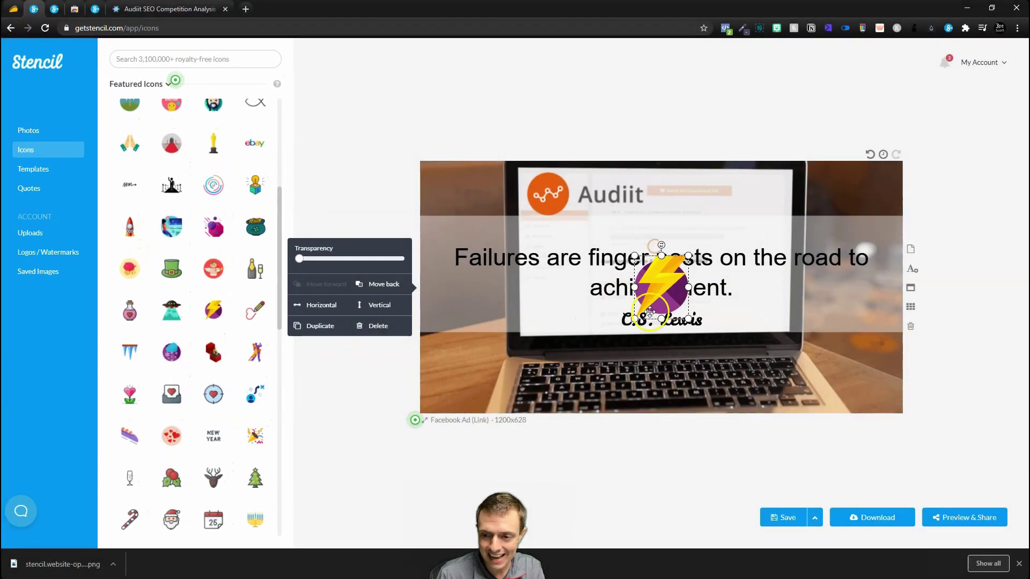
left_click_drag(660, 285, 777, 301)
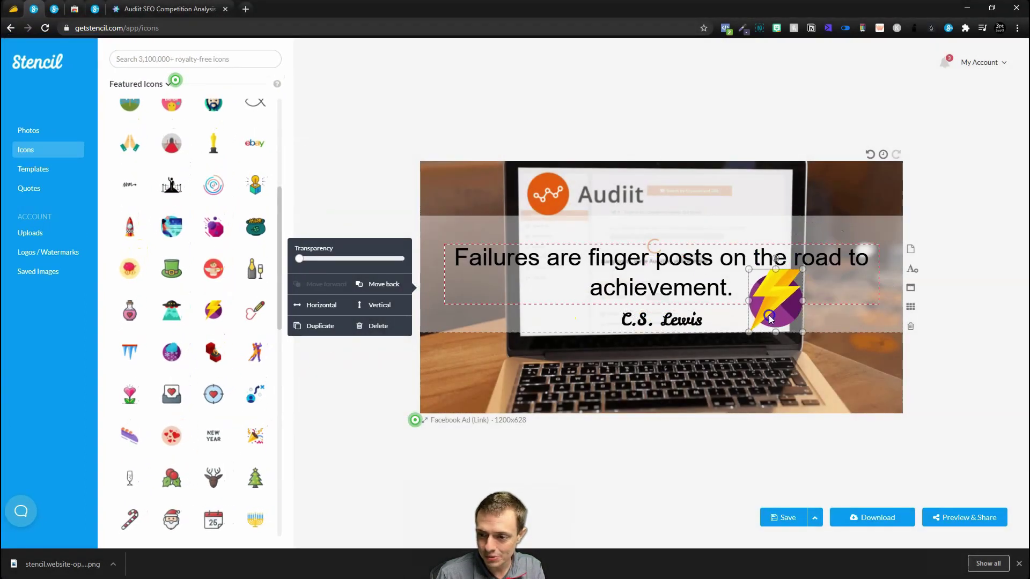
left_click(803, 263)
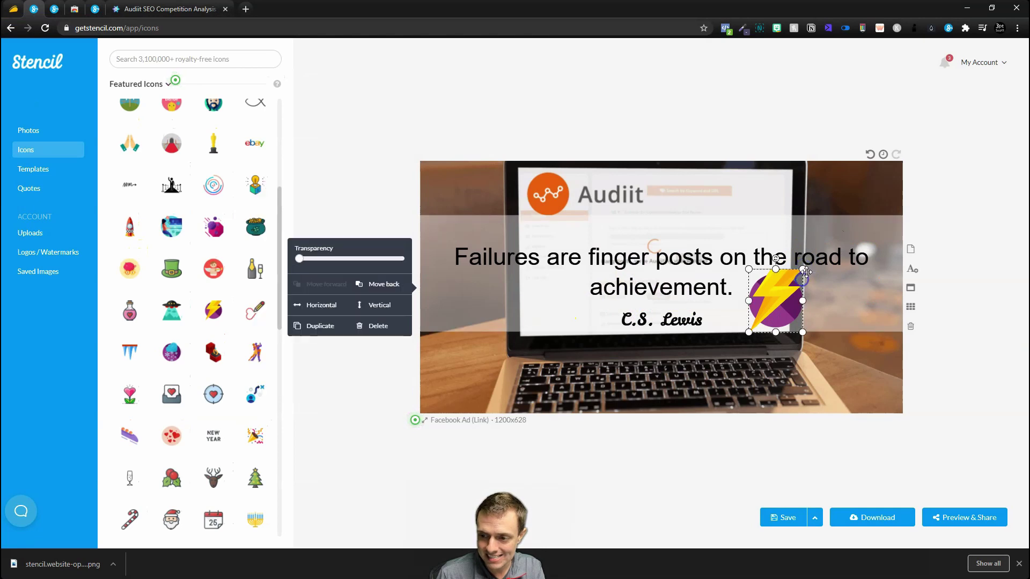
left_click(804, 261)
left_click(354, 451)
scroll(177, 346, "down", 5)
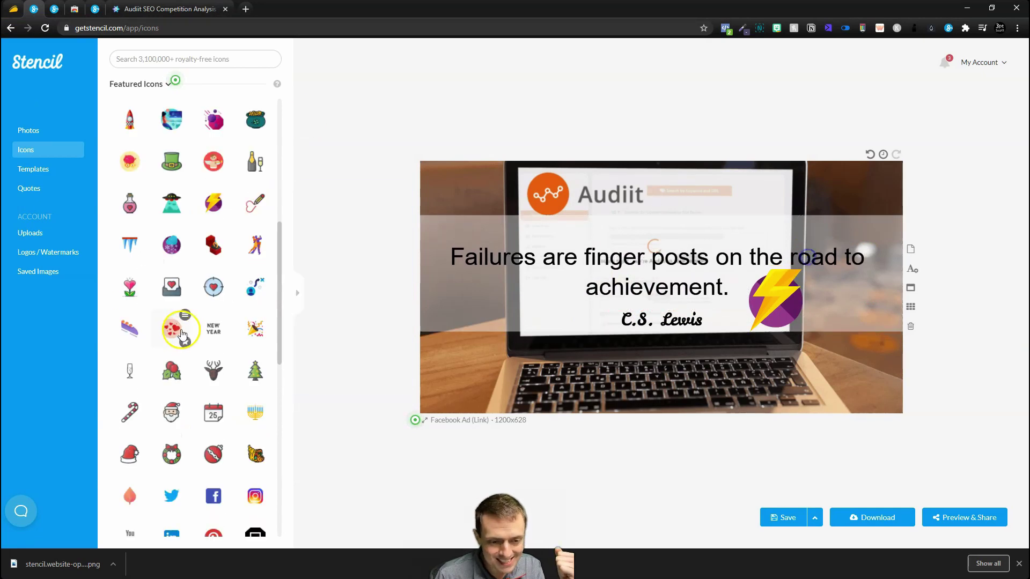
scroll(177, 347, "down", 5)
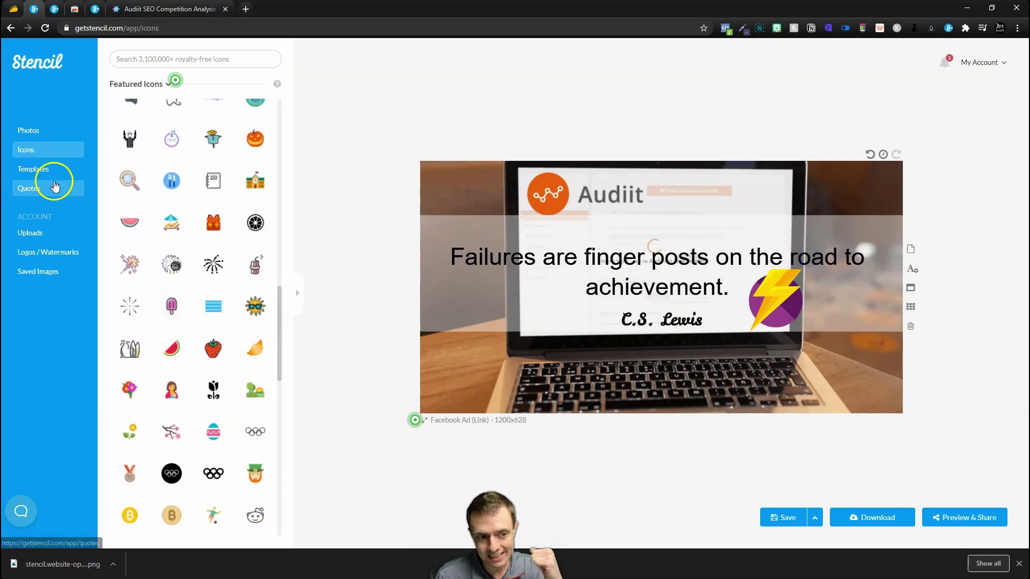
left_click(33, 170)
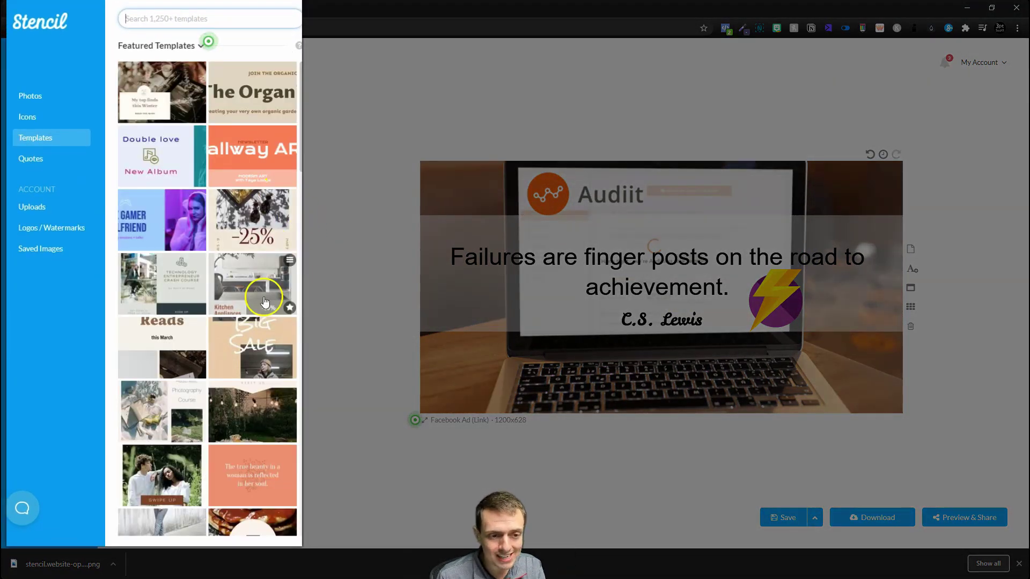
scroll(258, 282, "down", 5)
scroll(262, 322, "down", 3)
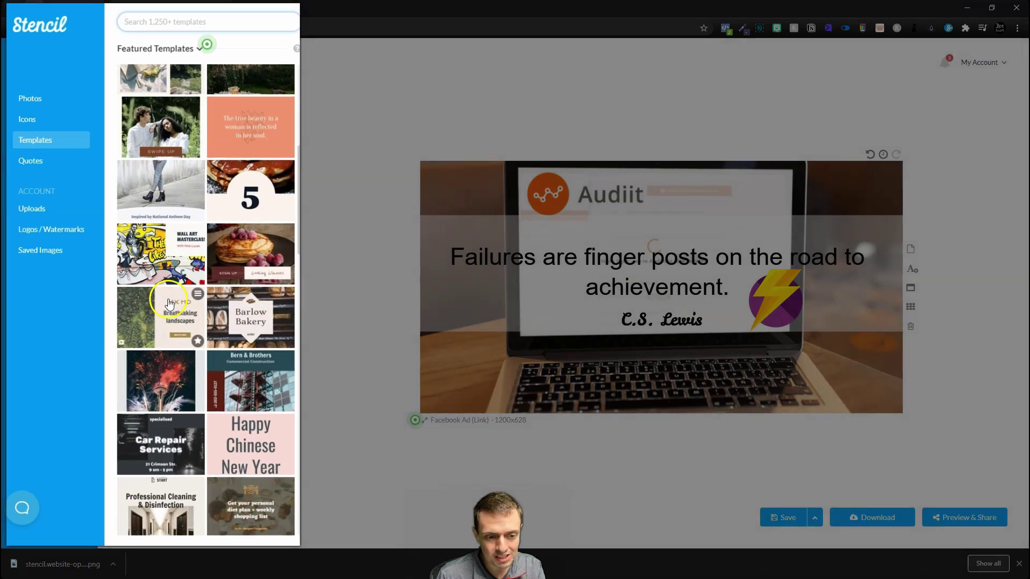
scroll(249, 332, "down", 5)
scroll(184, 250, "down", 5)
scroll(183, 249, "down", 5)
scroll(183, 250, "down", 4)
scroll(186, 258, "down", 2)
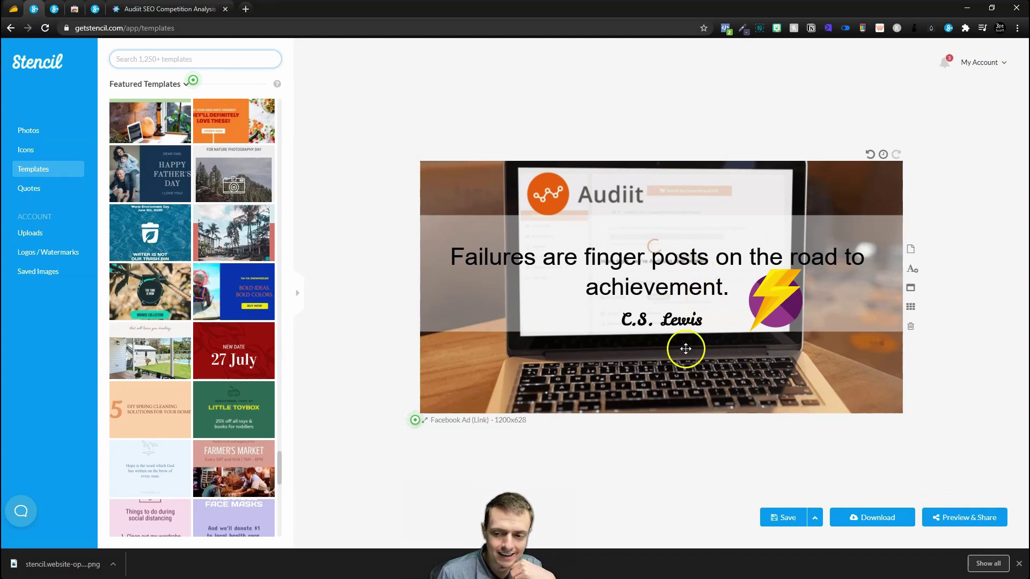
scroll(176, 434, "down", 5)
scroll(175, 435, "down", 5)
scroll(176, 435, "down", 3)
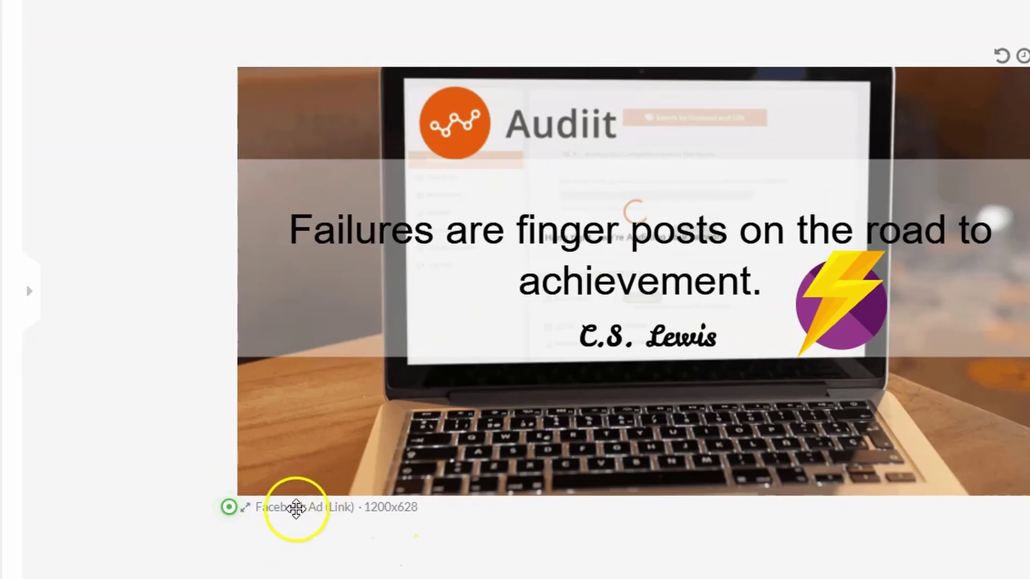
- Check the canvas size presets, then bring up the quote library
left_click(298, 506)
scroll(170, 373, "down", 5)
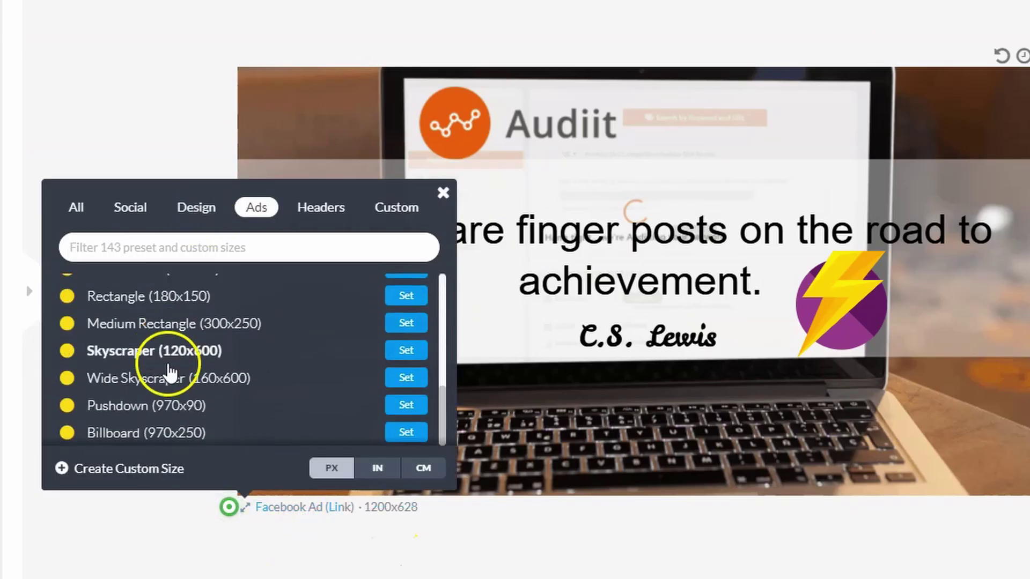
scroll(170, 372, "up", 5)
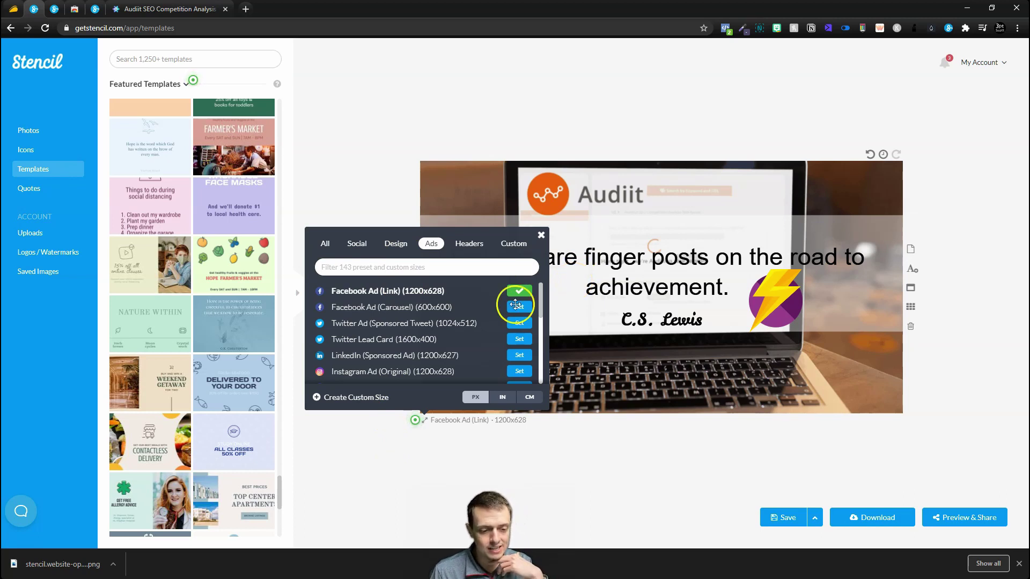
left_click(599, 463)
left_click(29, 187)
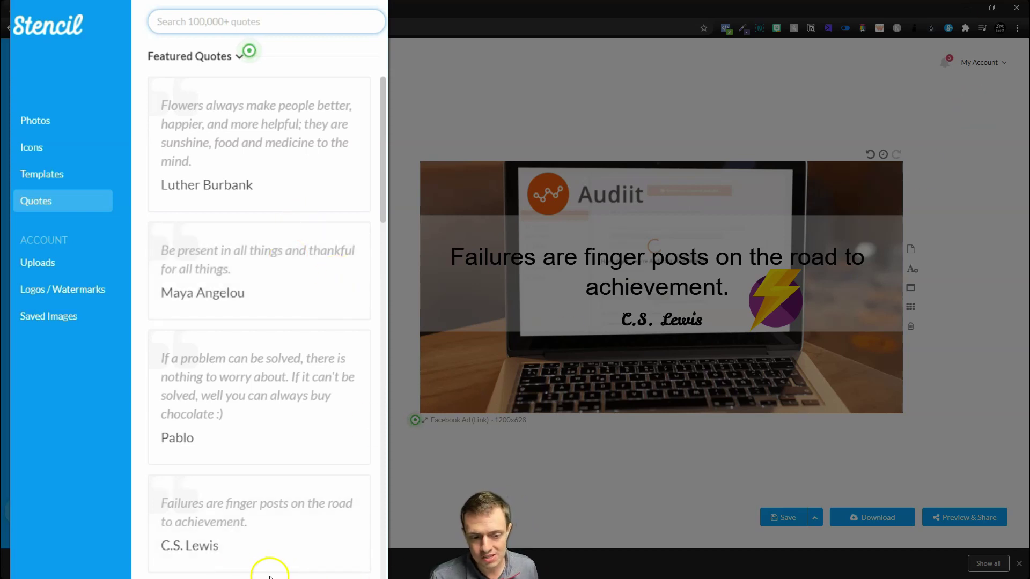
scroll(258, 482, "down", 5)
scroll(258, 483, "down", 5)
scroll(257, 443, "down", 5)
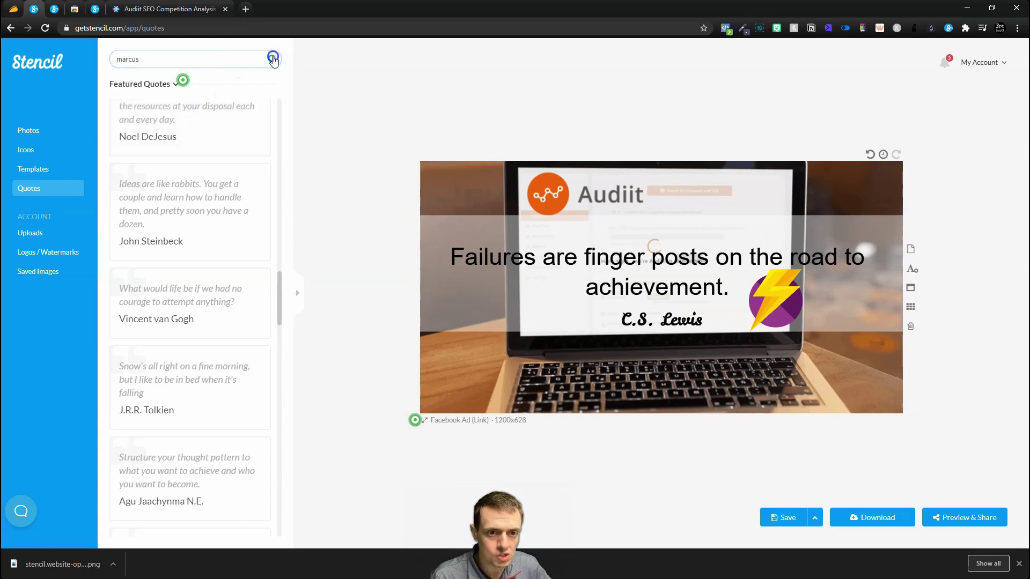
- Place 'Live every day as if they last.' below C.S. Lewis and remove the Marcus Aurelius credit
left_click(274, 59)
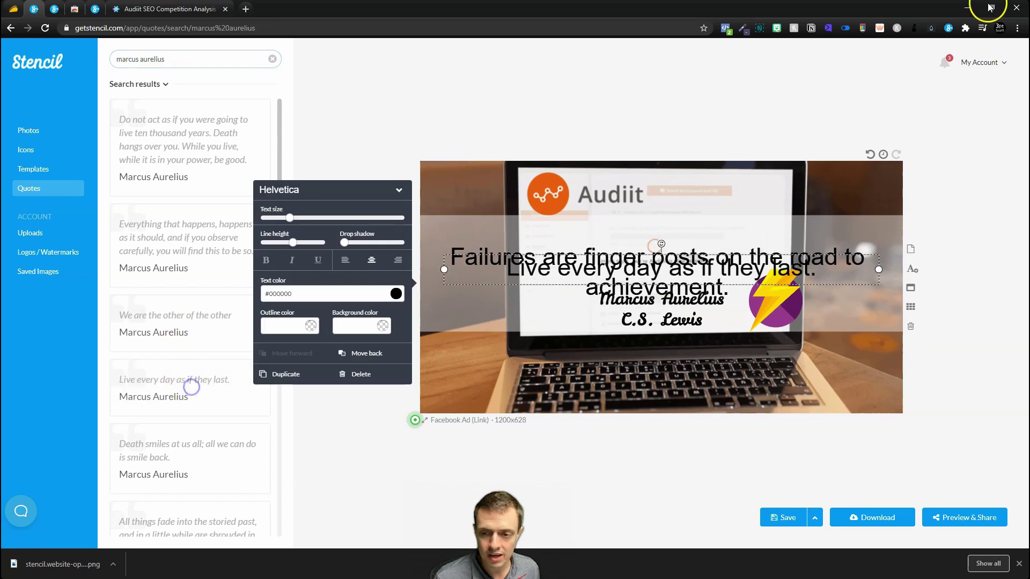
left_click_drag(708, 268, 711, 357)
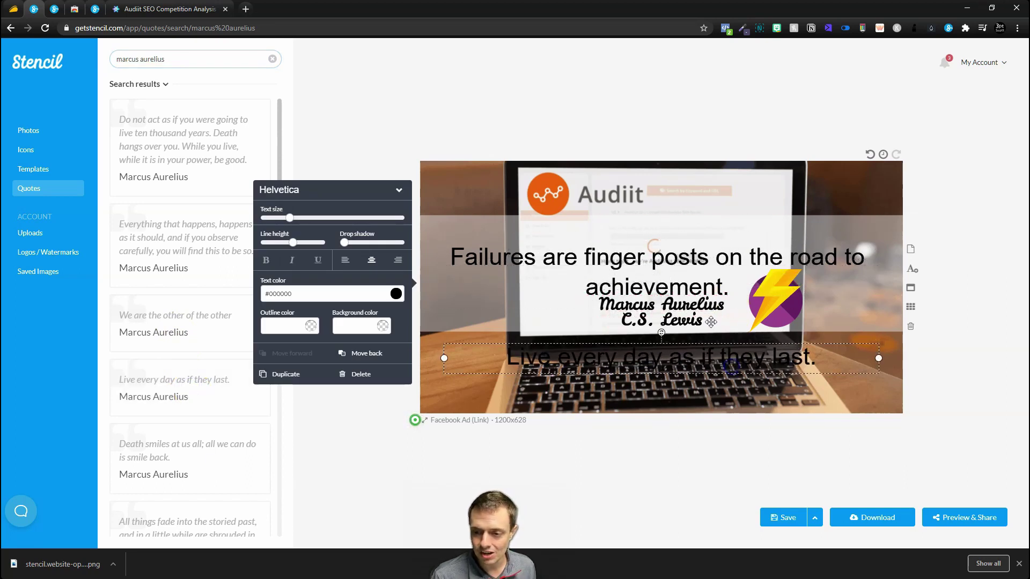
left_click(648, 364)
left_click_drag(647, 364, 651, 380)
left_click(278, 242)
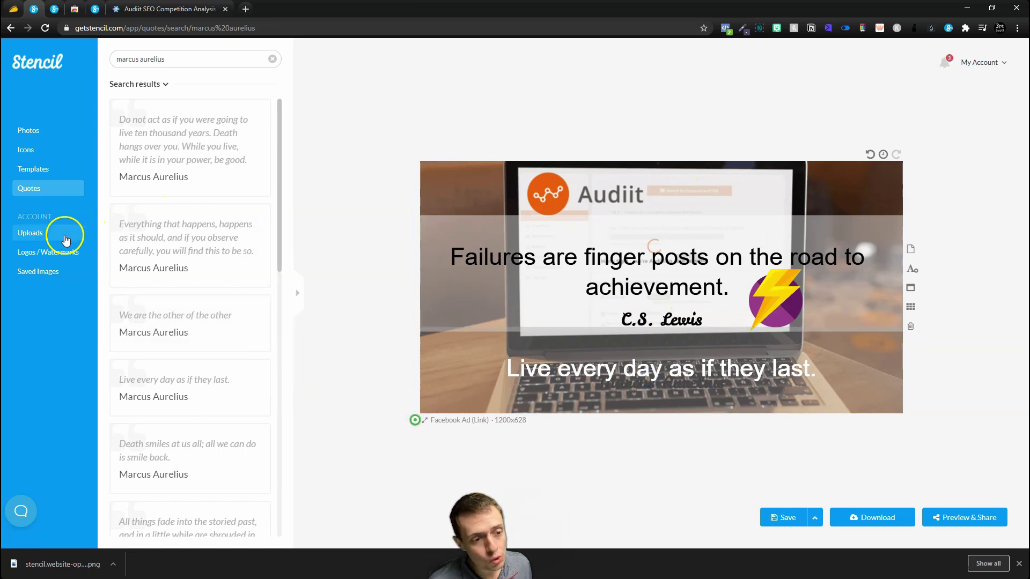
left_click(34, 235)
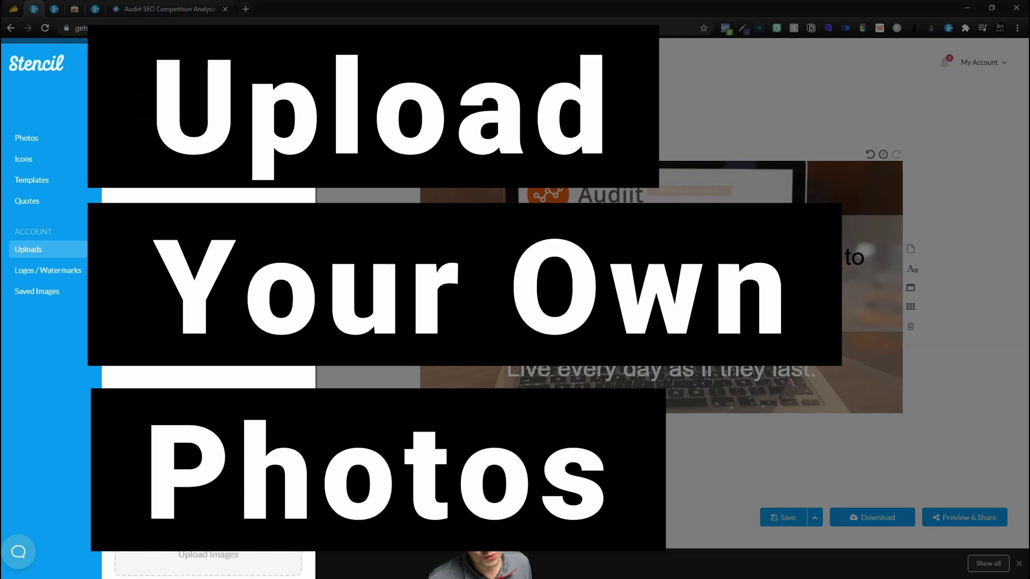
- Upload the black rocket PNG to the logo and watermark uploads
left_click(47, 271)
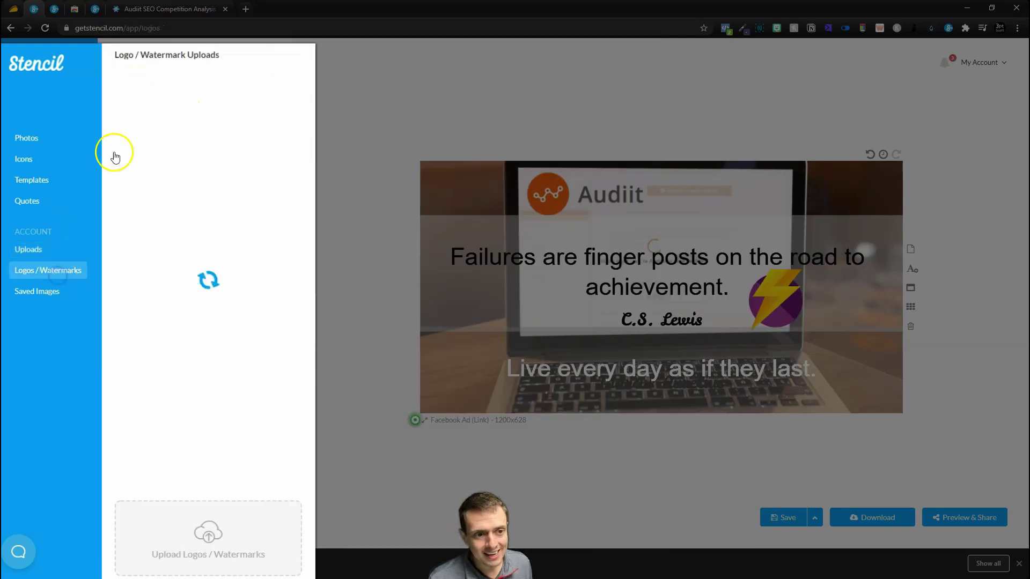
mouse_move(146, 88)
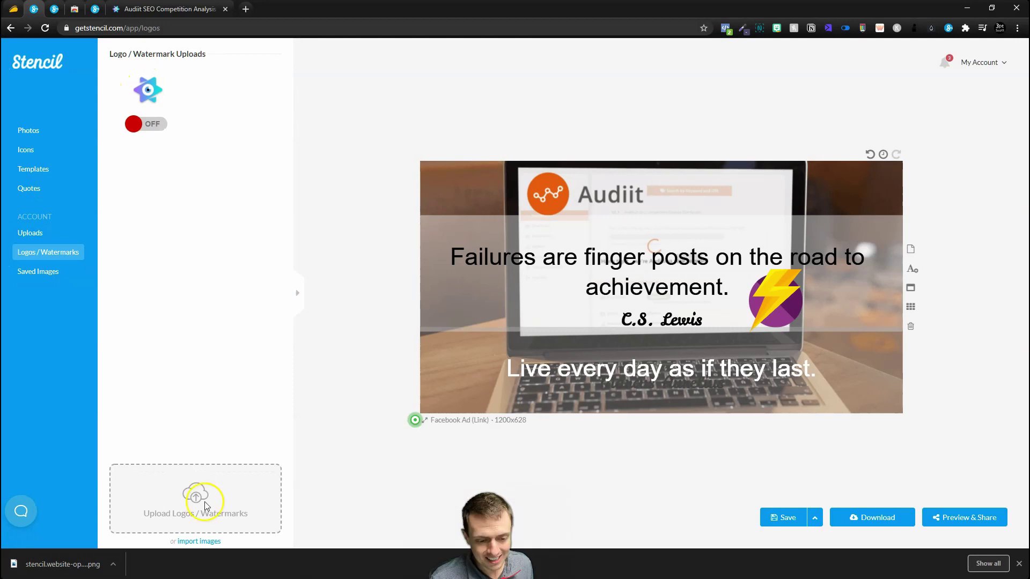
left_click(203, 503)
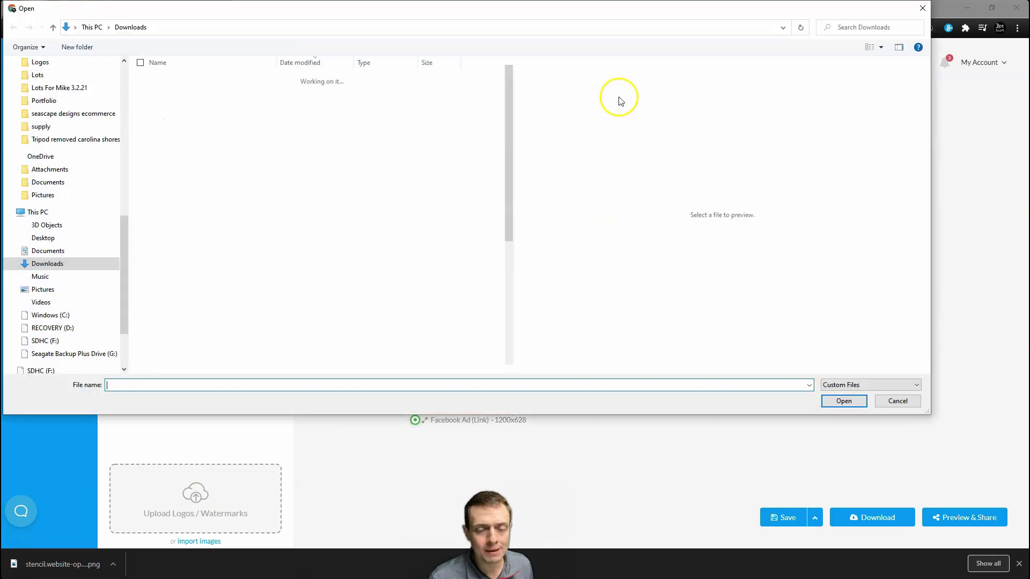
scroll(66, 133, "up", 2)
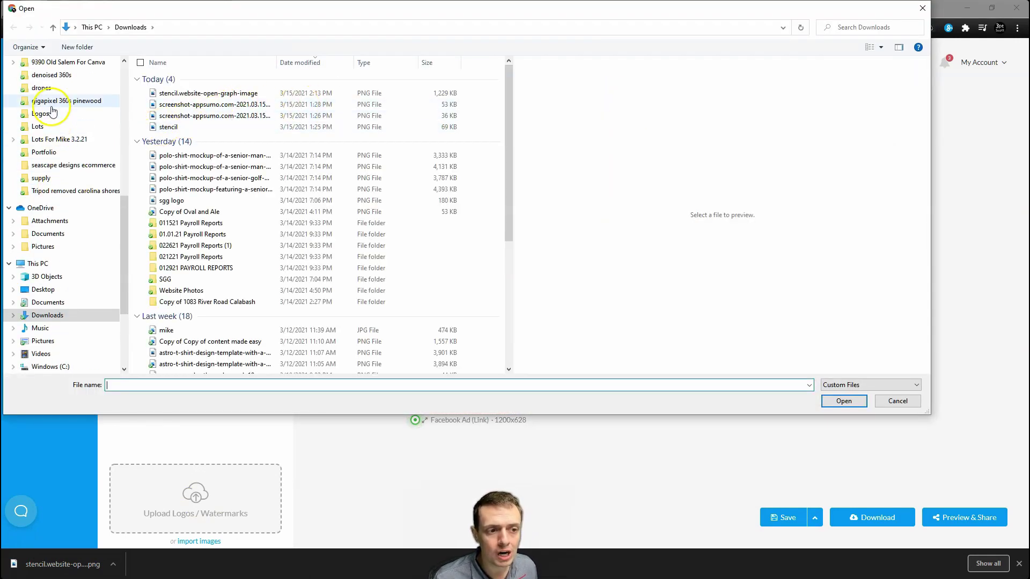
left_click(41, 113)
double_click(476, 89)
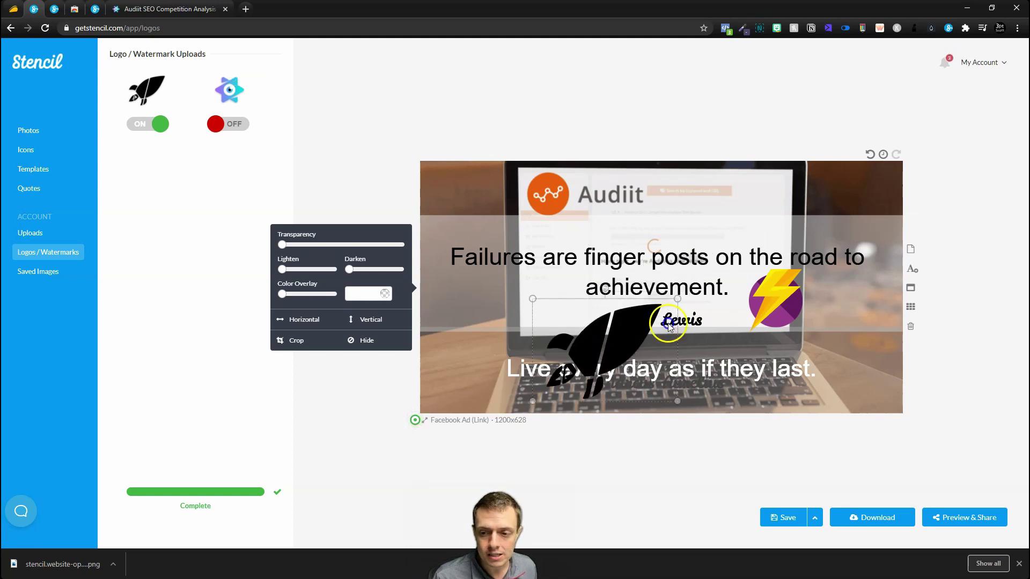
- Drag the rocket logo onto the graphic, then switch off the rocket and atom watermarks
left_click_drag(660, 286, 503, 331)
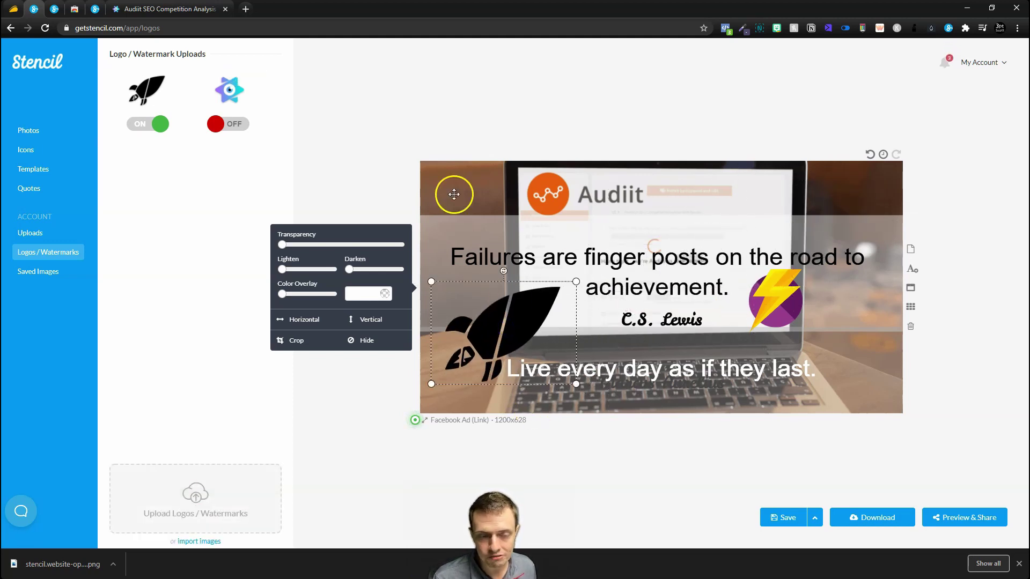
left_click(383, 111)
left_click(158, 124)
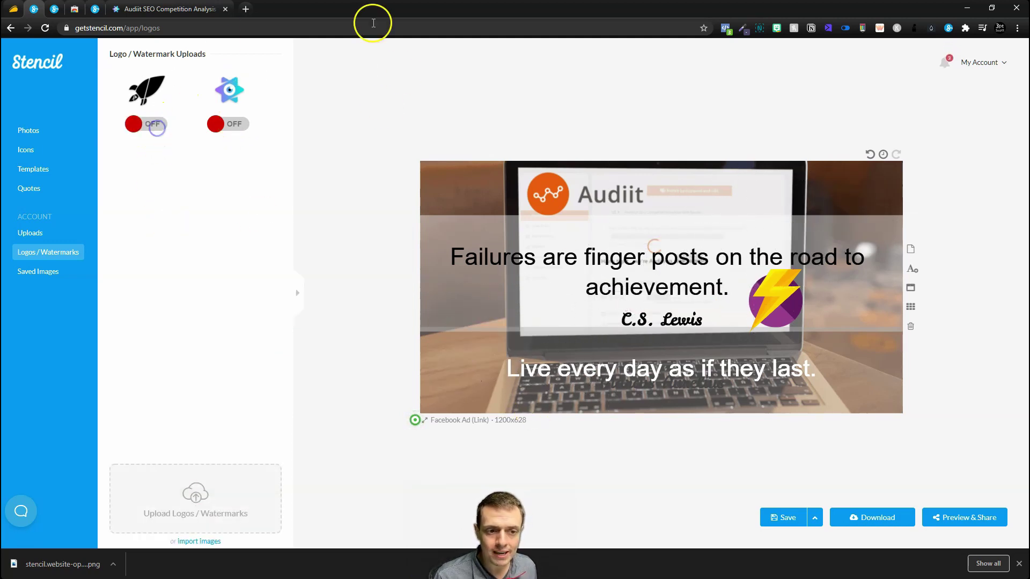
left_click(214, 123)
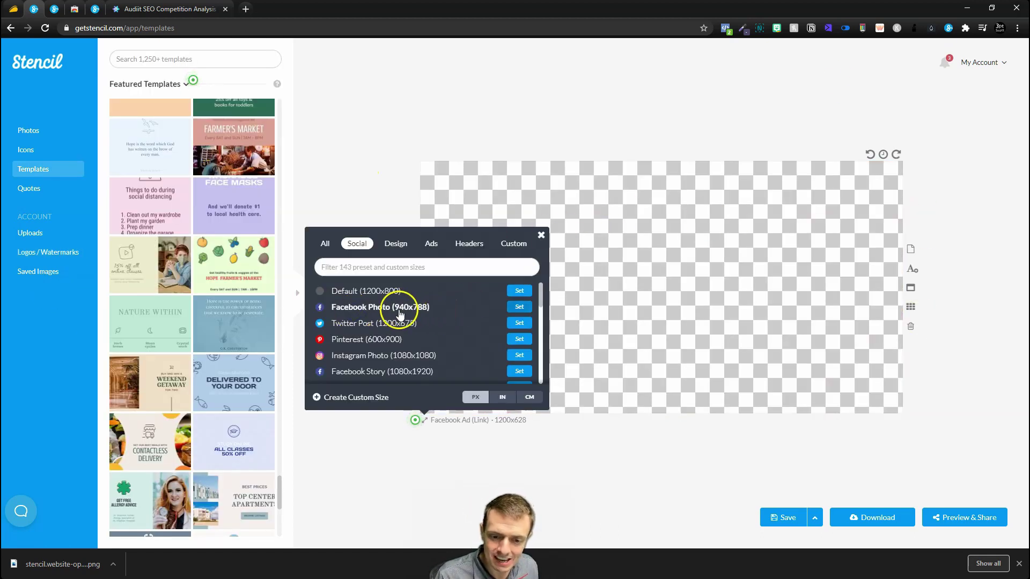
- Resize to Facebook Photo 940x788, save as a template, and select all the quote text
left_click(382, 307)
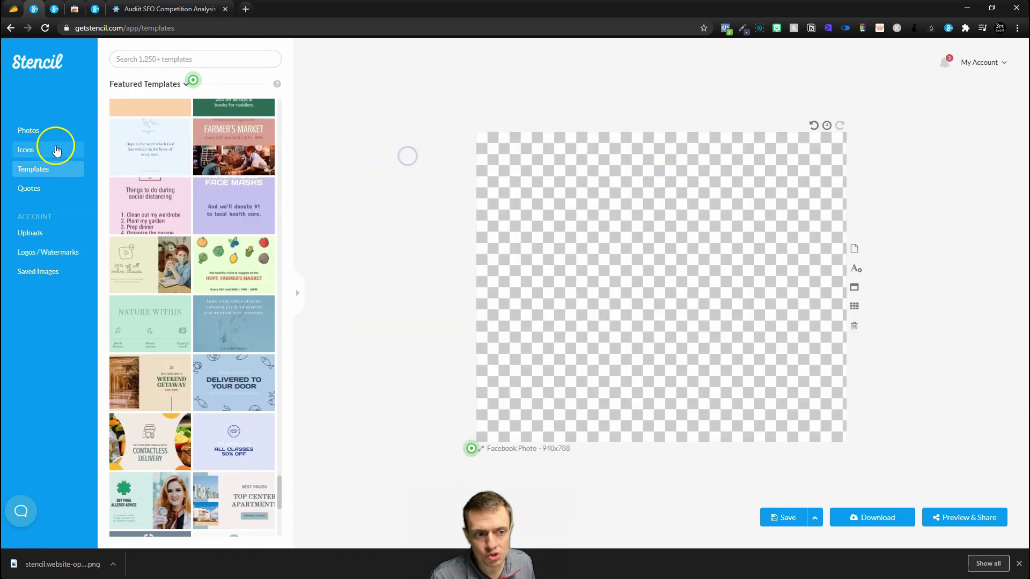
left_click(29, 131)
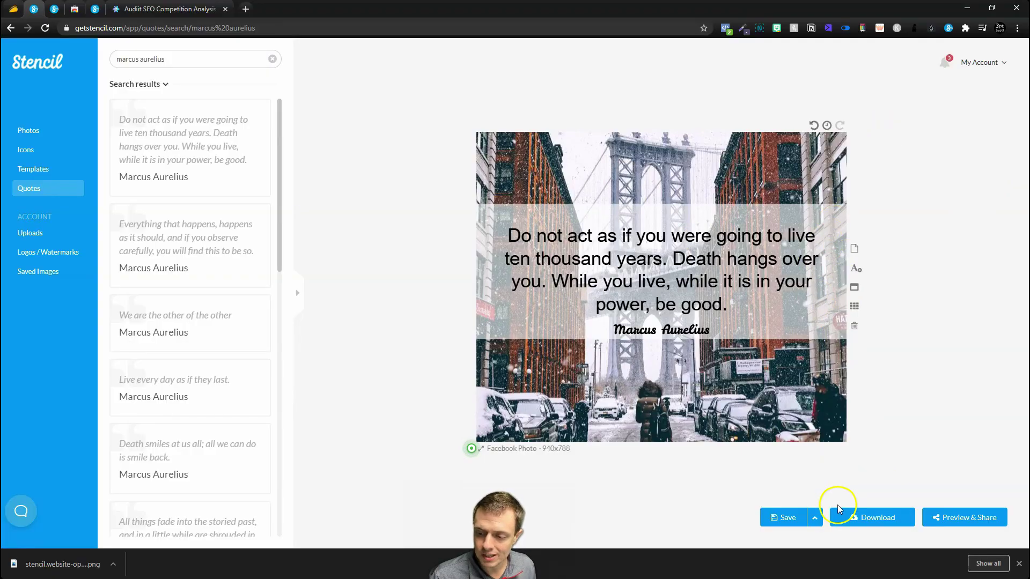
left_click(817, 518)
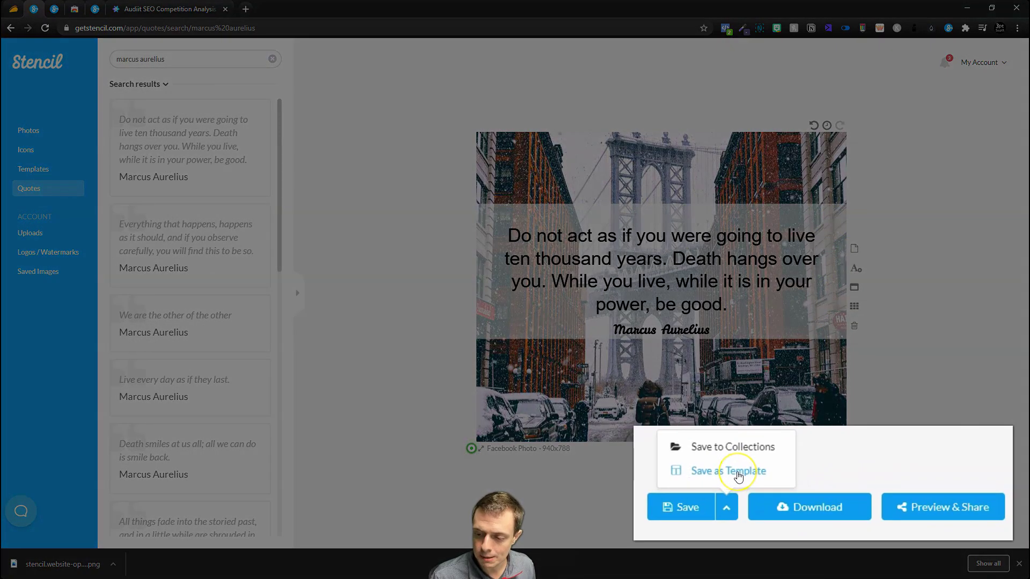
left_click(738, 475)
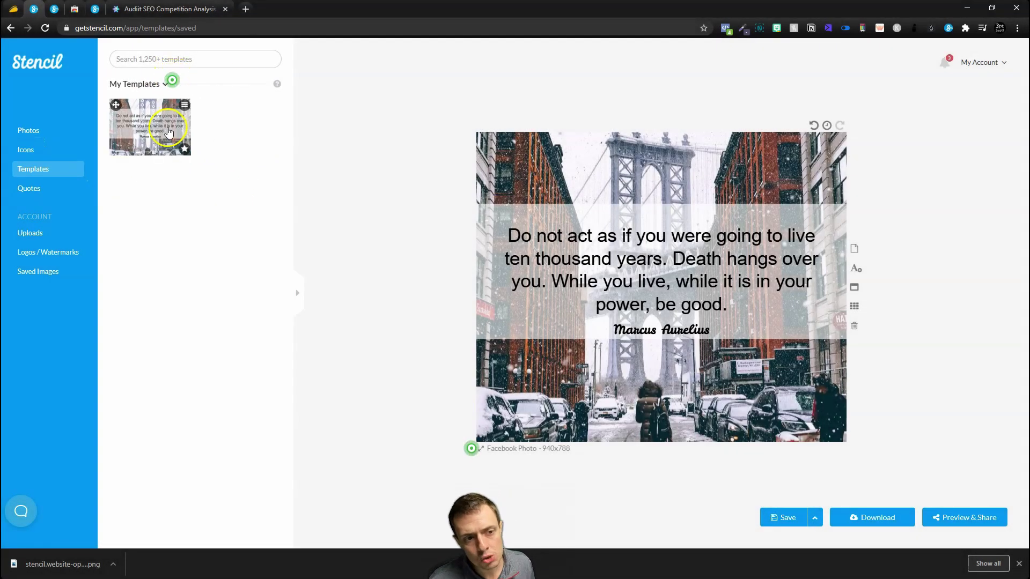
left_click(611, 242)
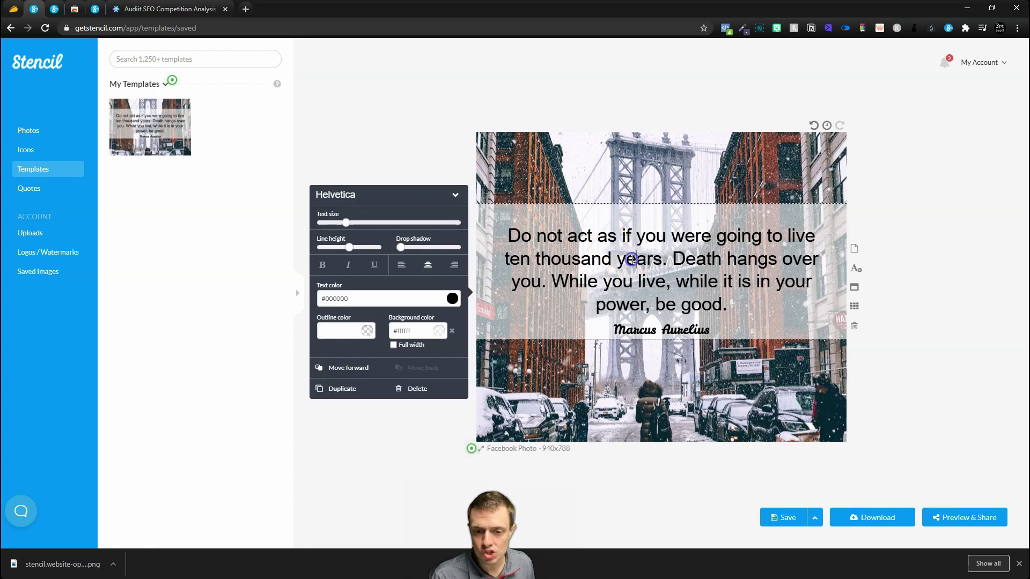
key("ctrl+a")
type("T")
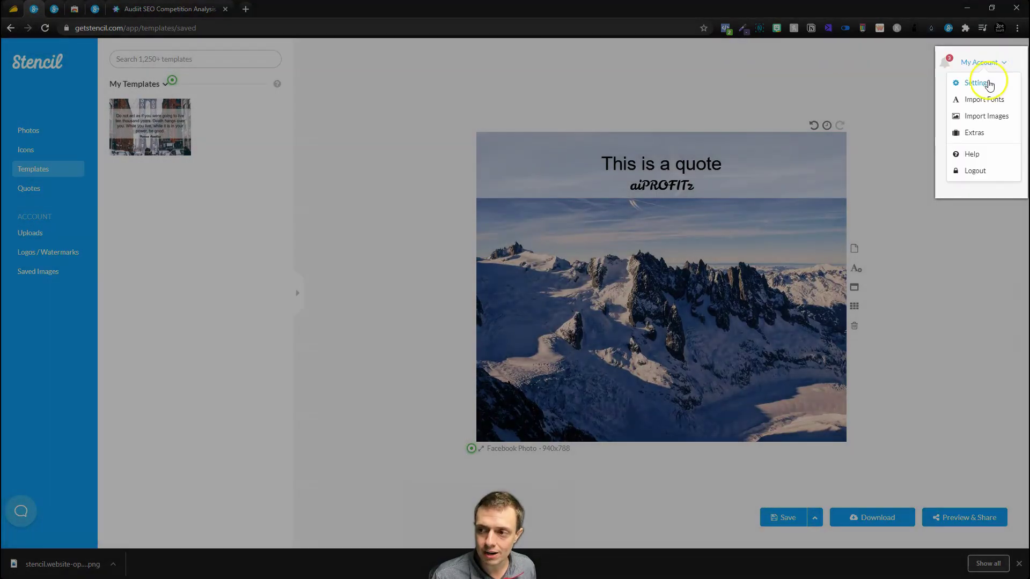
left_click(980, 83)
left_click(312, 227)
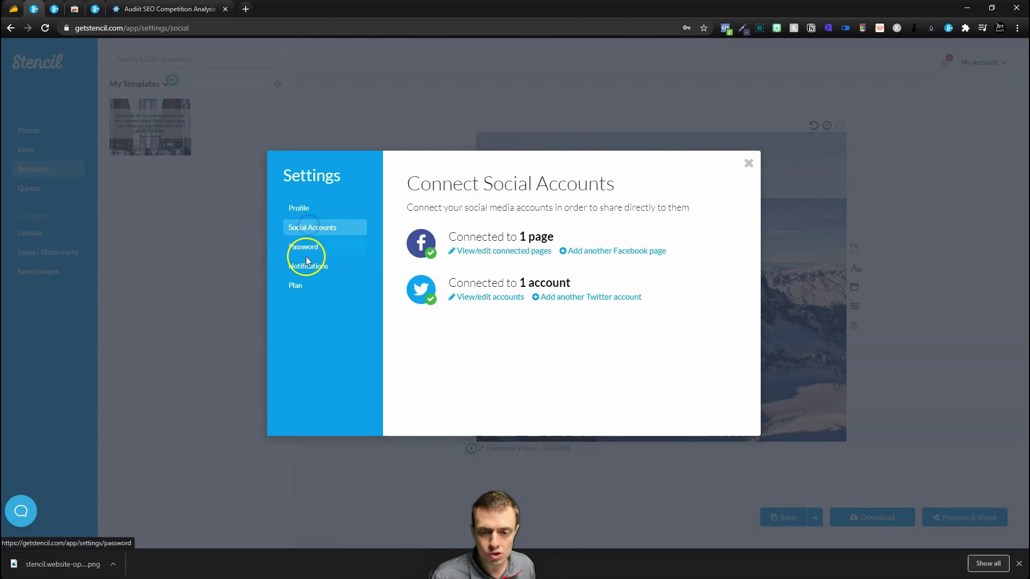
left_click(308, 266)
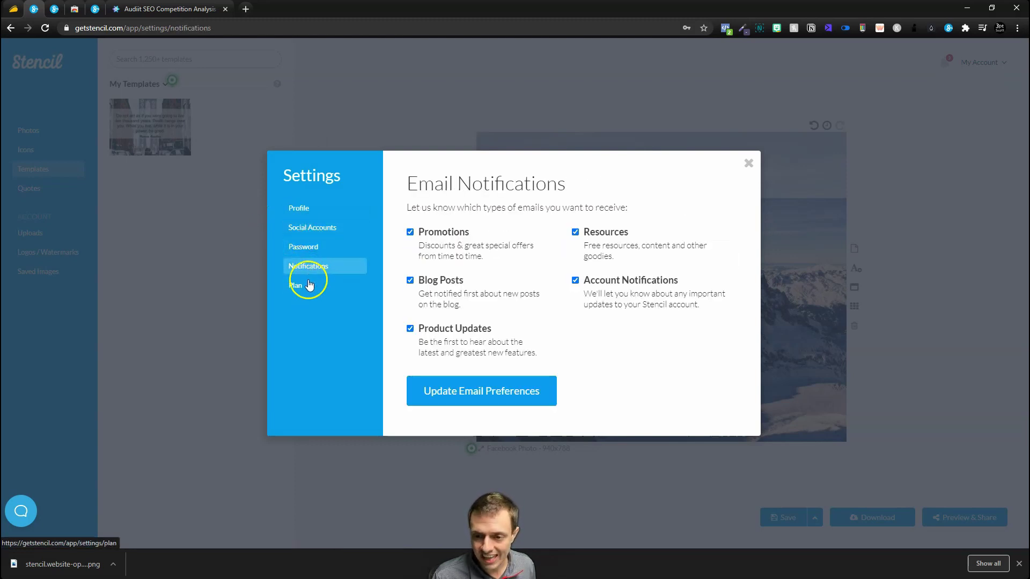
left_click(309, 286)
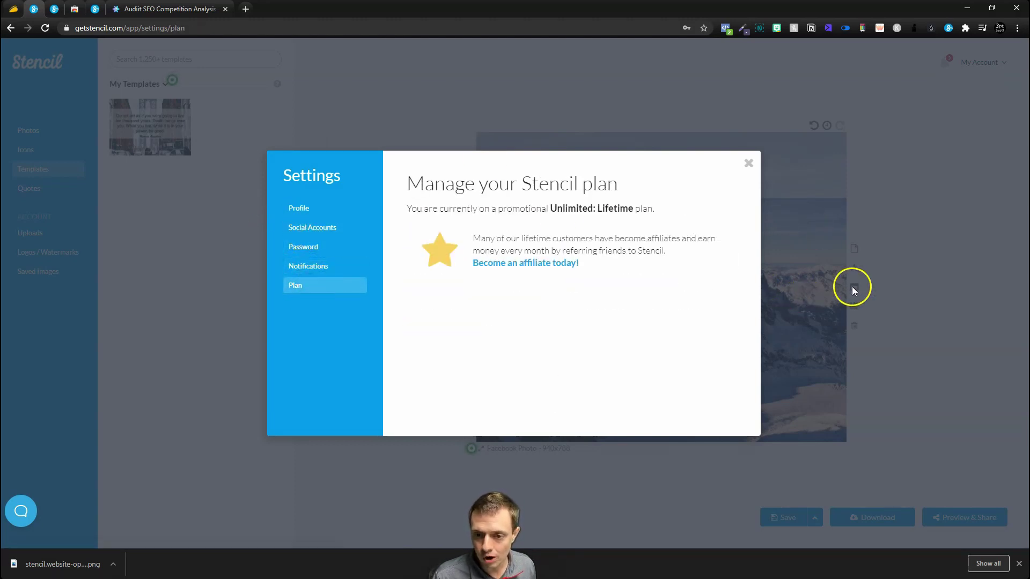
double_click(622, 207)
key("Escape")
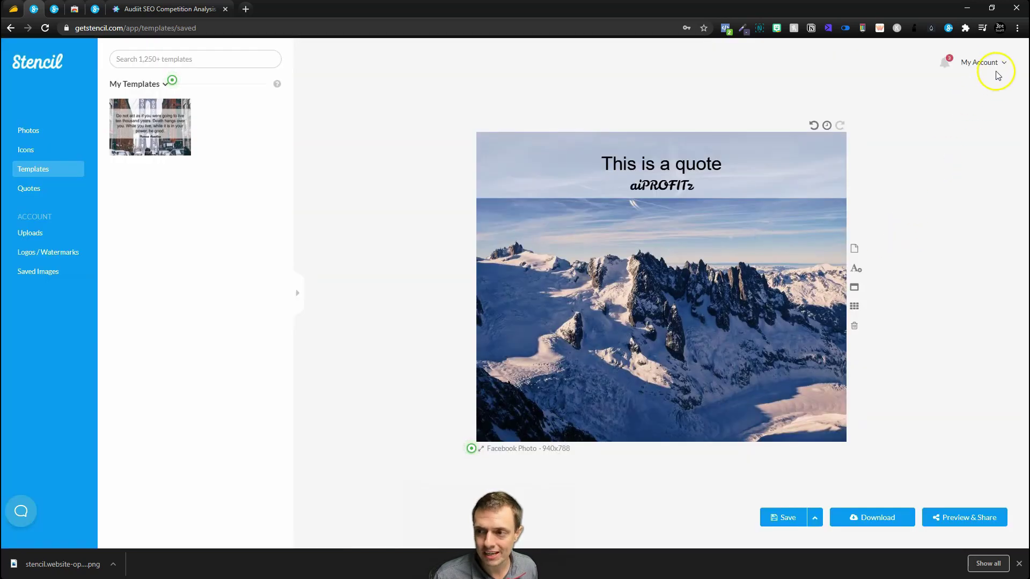
left_click(1001, 60)
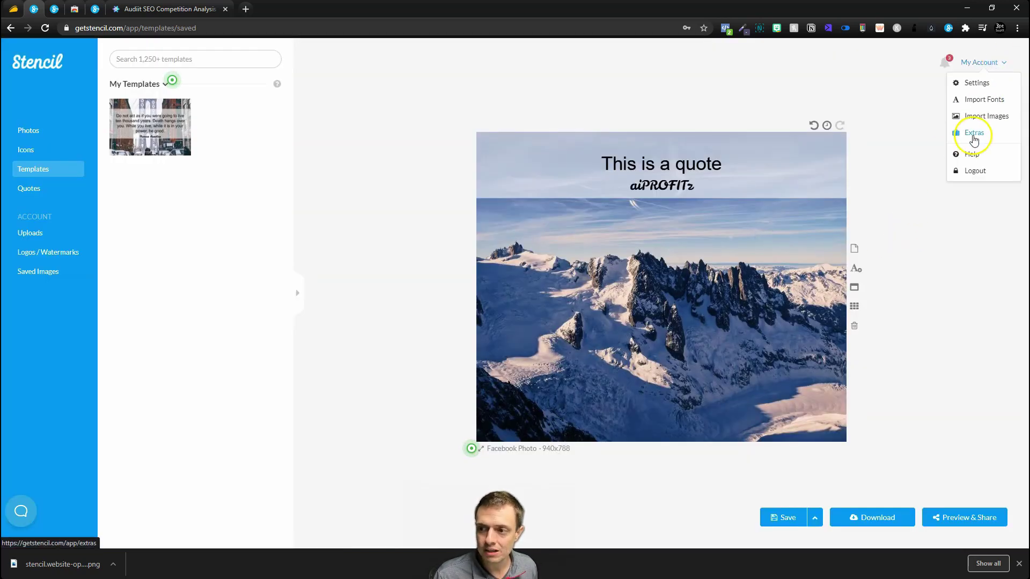
left_click(974, 134)
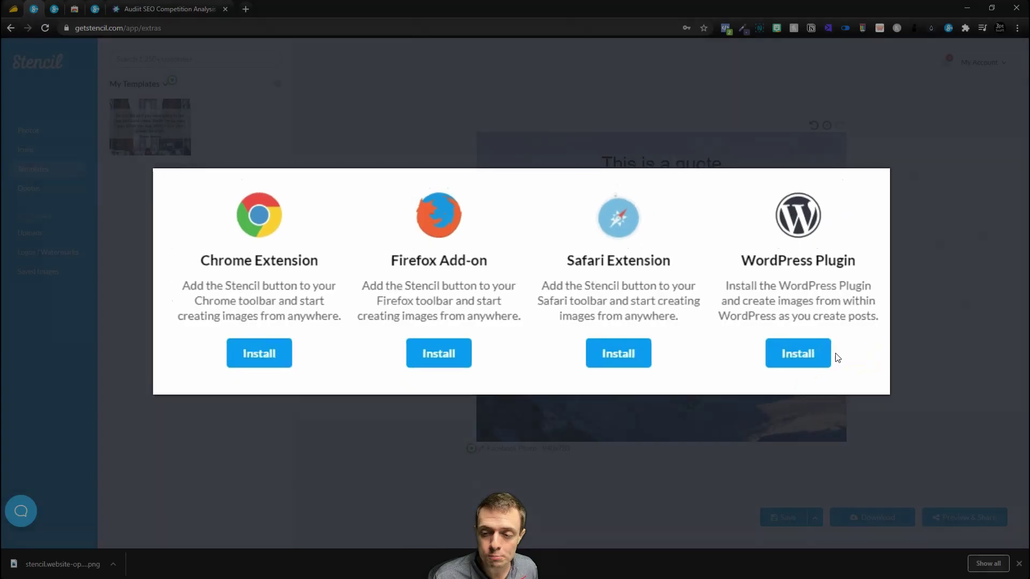
left_click(833, 358)
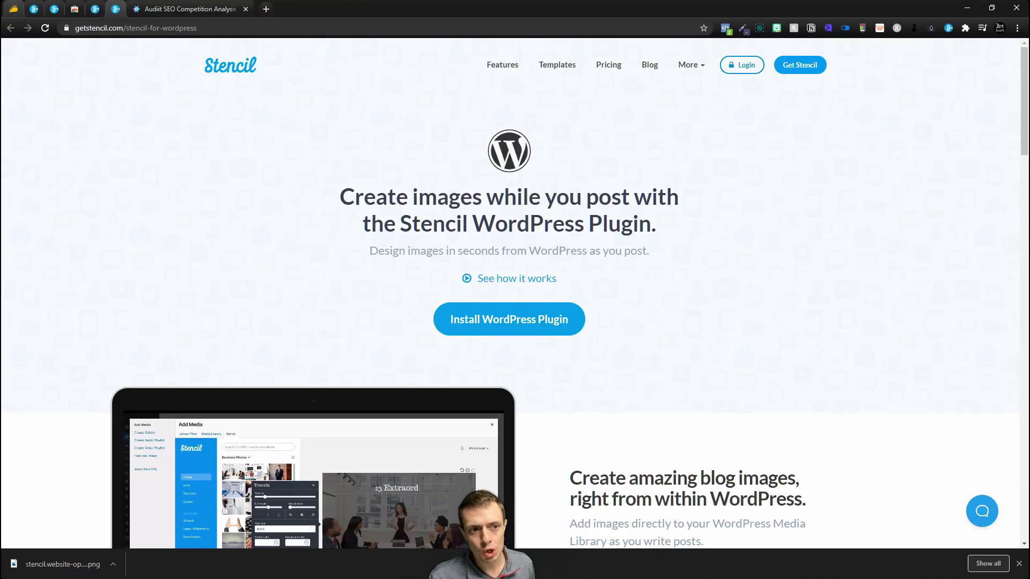
right_click(71, 8)
left_click(153, 105)
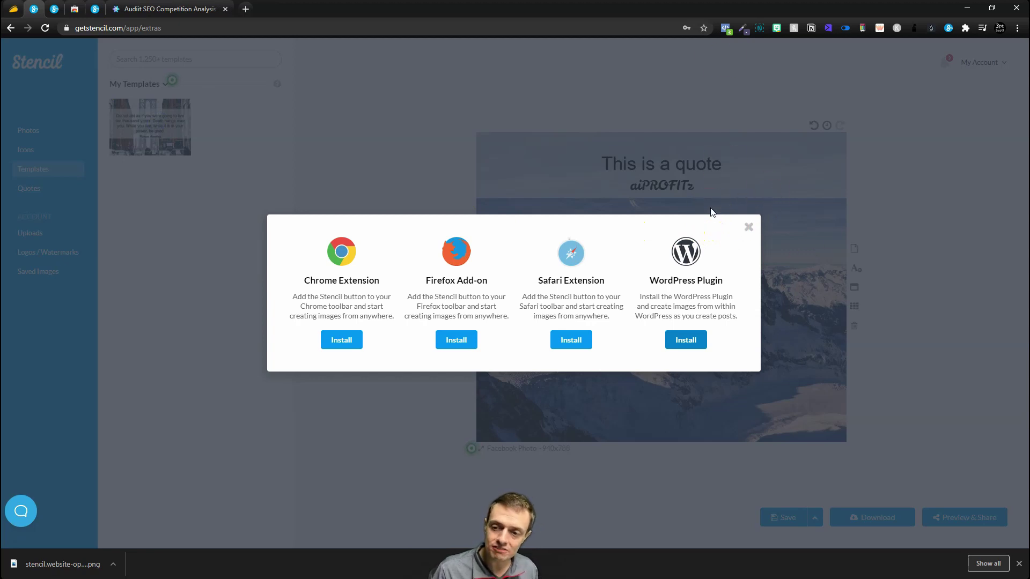
left_click(748, 228)
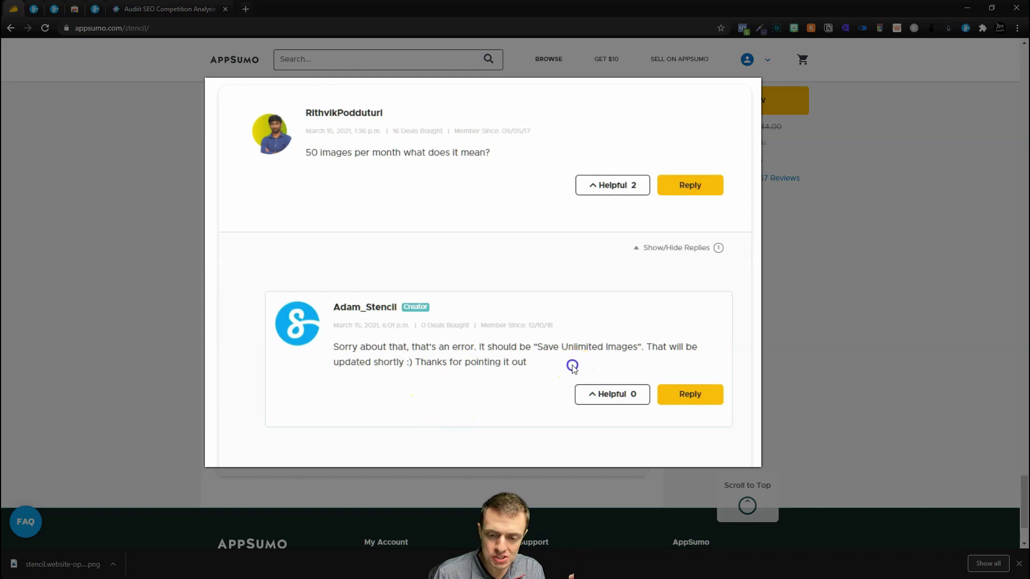
- Highlight the creator's reply, then 'Save unlimited images' in the Stencil Unlimited Plan list
left_click_drag(536, 346, 567, 367)
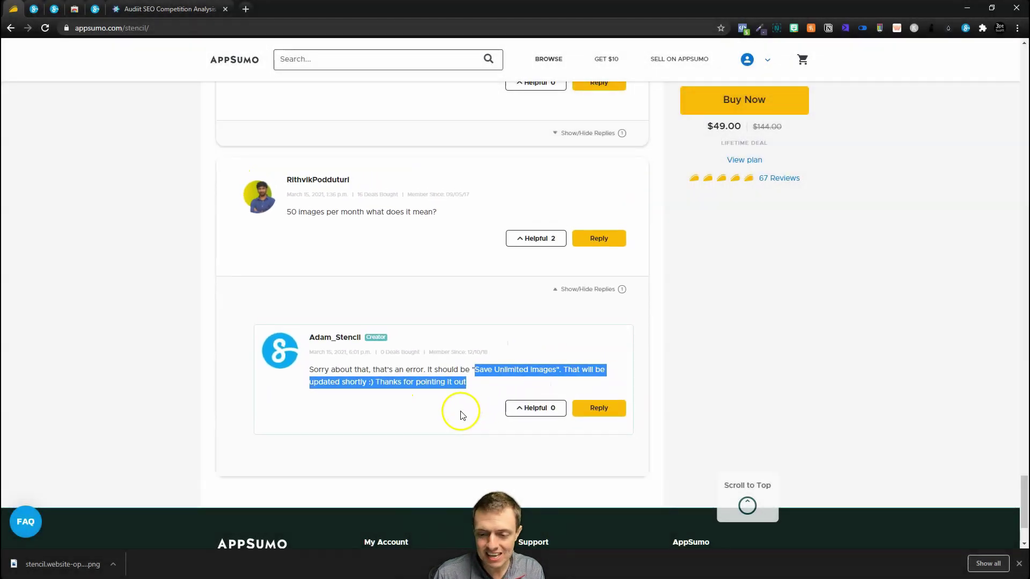
scroll(461, 414, "up", 8)
scroll(458, 402, "up", 8)
scroll(435, 362, "up", 8)
scroll(322, 363, "up", 3)
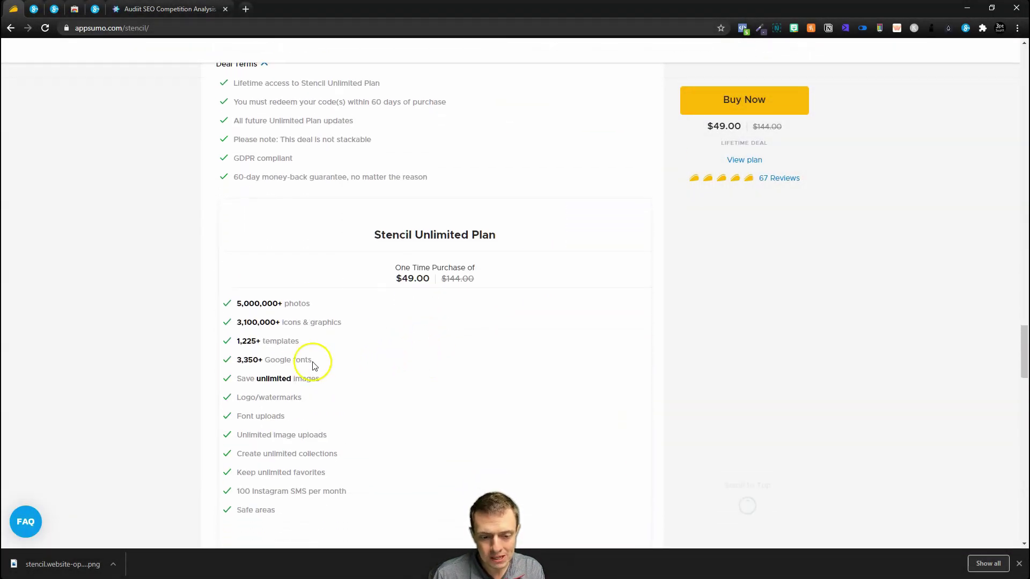
scroll(304, 369, "down", 2)
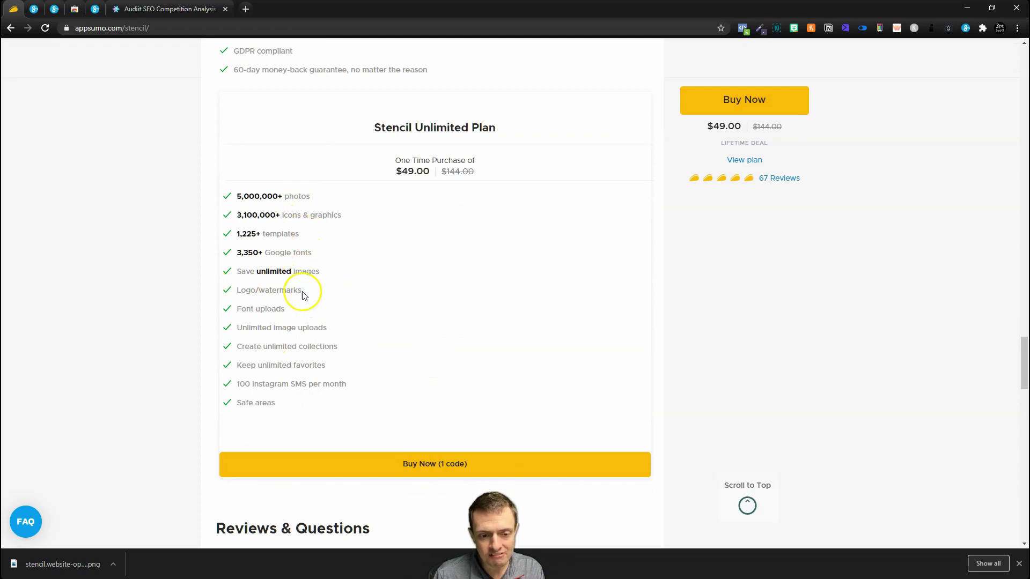
left_click_drag(321, 271, 234, 267)
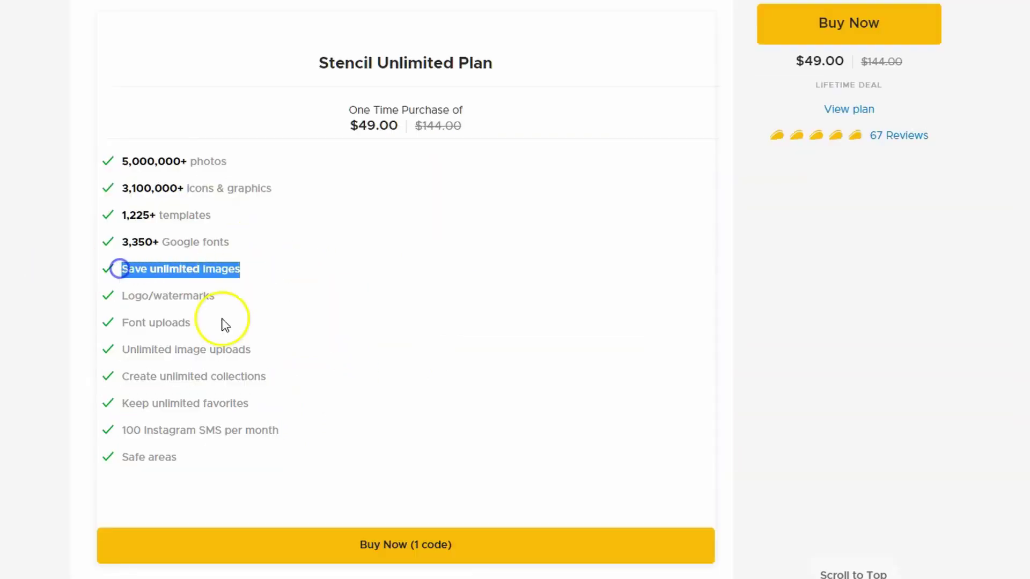